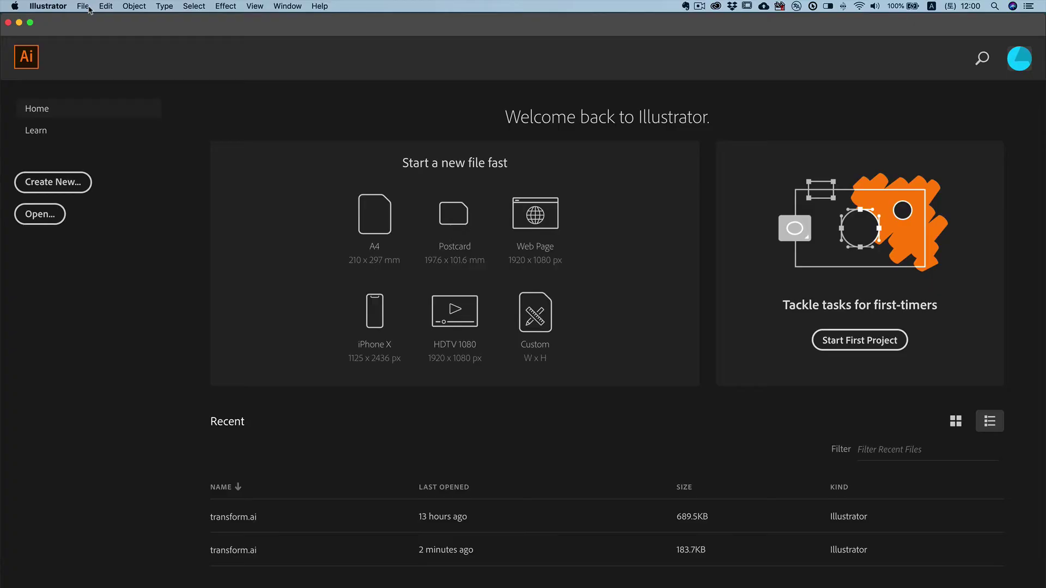
# Create a new 1920 × 1080 Art & Illustration document in RGB colour mode
pyautogui.click(89, 9)
pyautogui.click(390, 89)
pyautogui.press('super+n')
pyautogui.click(748, 103)
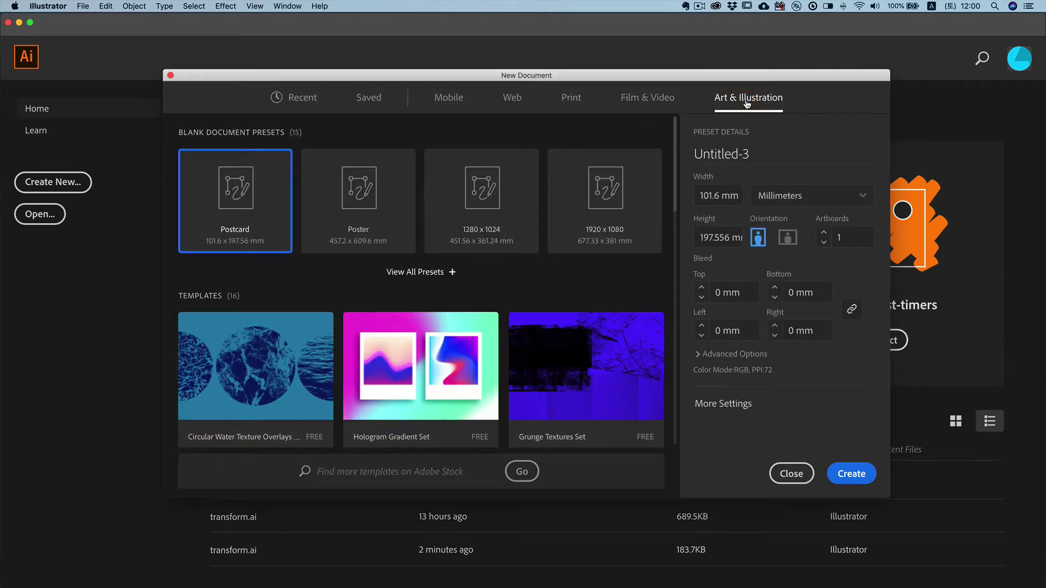
pyautogui.click(568, 204)
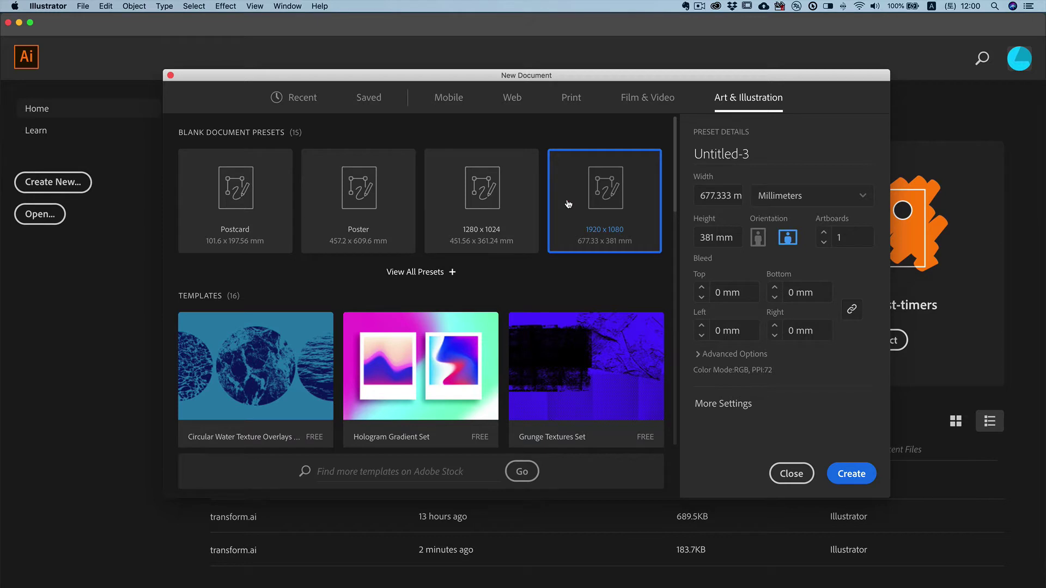
pyautogui.click(723, 403)
pyautogui.click(481, 366)
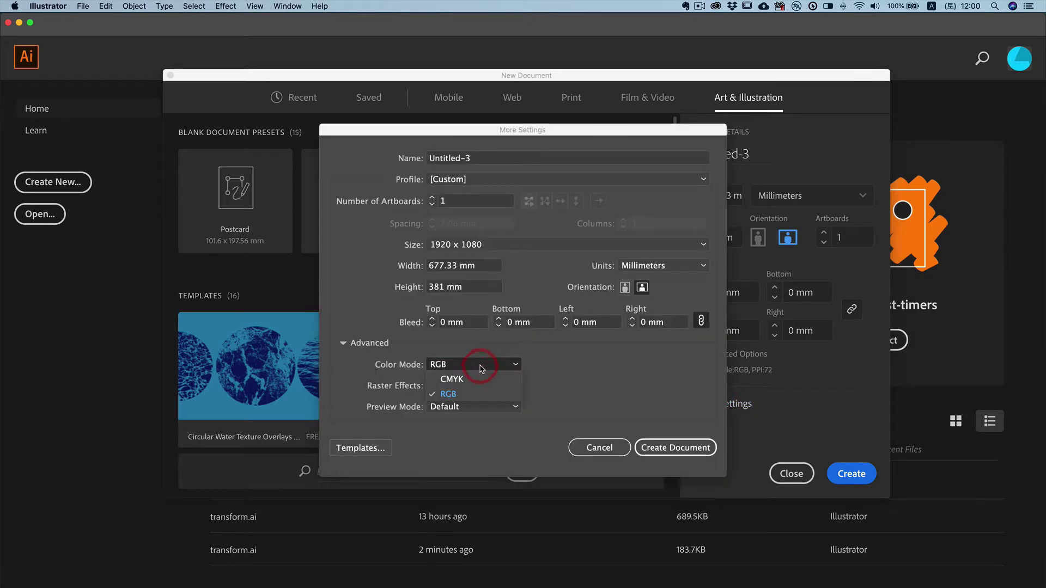
pyautogui.click(481, 366)
pyautogui.click(676, 448)
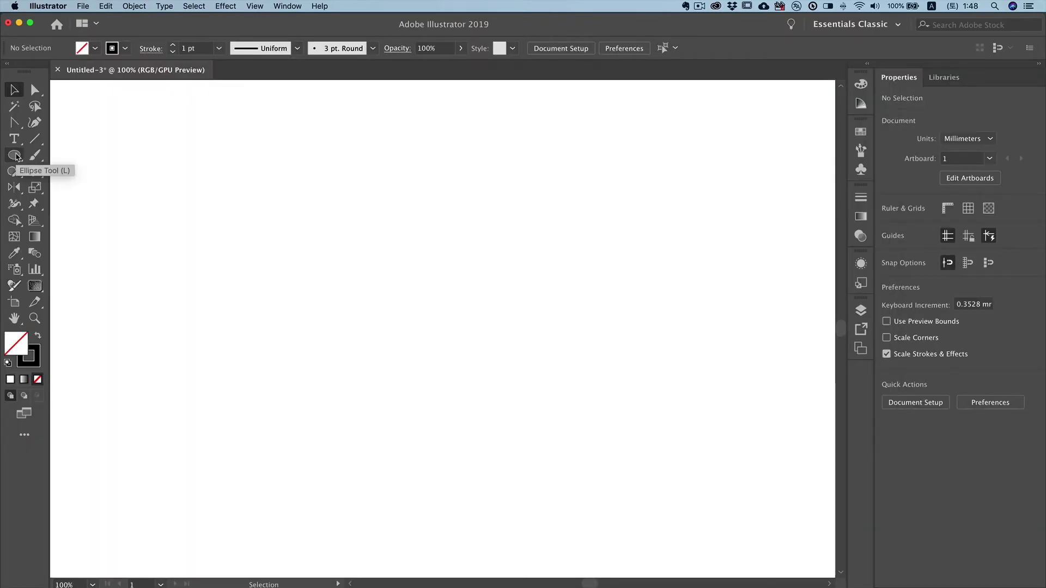
# Draw a 220 × 220 mm circle with the Ellipse tool
pyautogui.press('l')
pyautogui.click(283, 199)
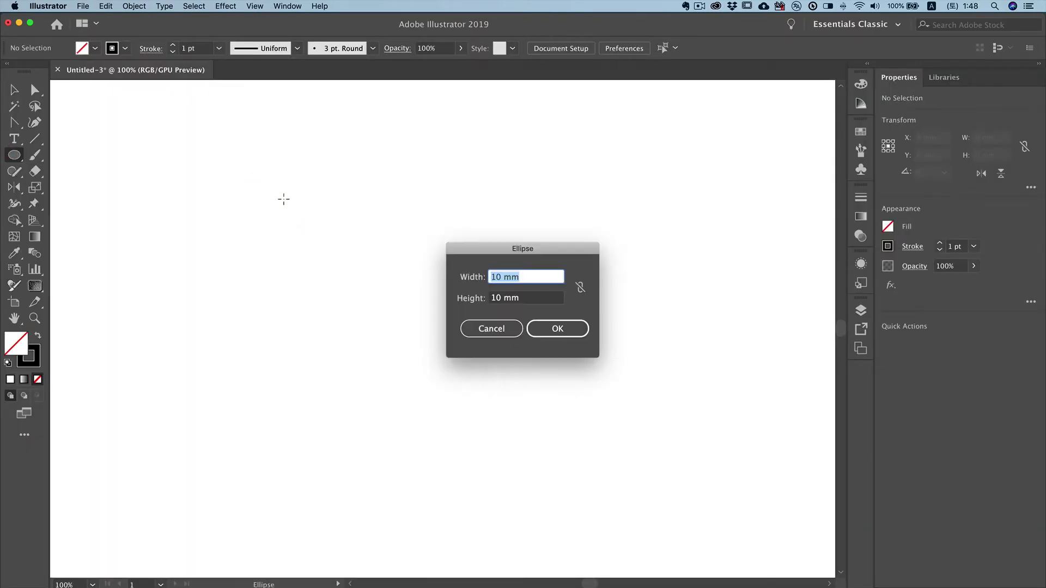
pyautogui.write('220')
pyautogui.press('Tab')
pyautogui.write('2')
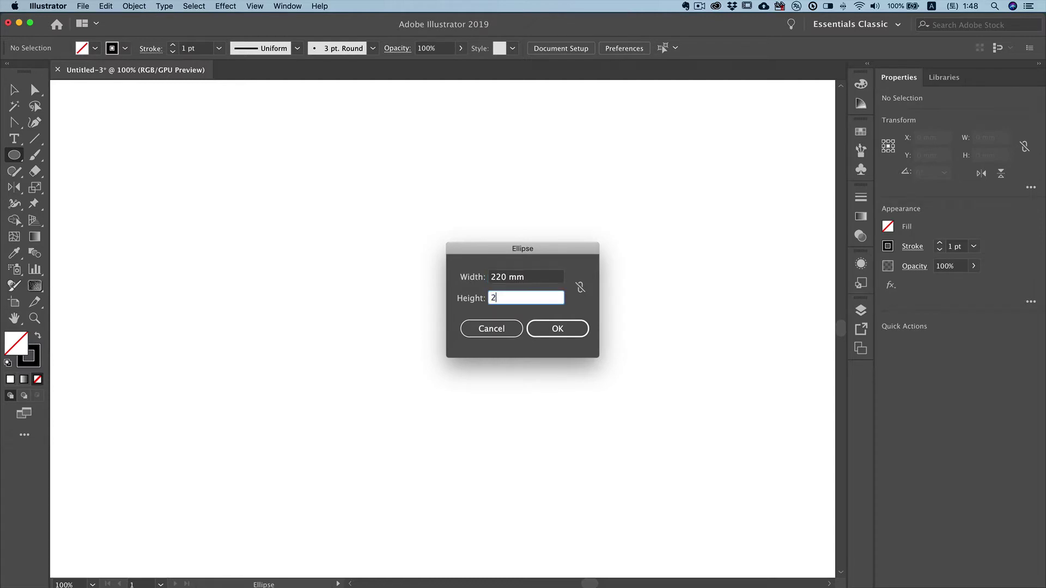
pyautogui.write('20')
pyautogui.press('Return')
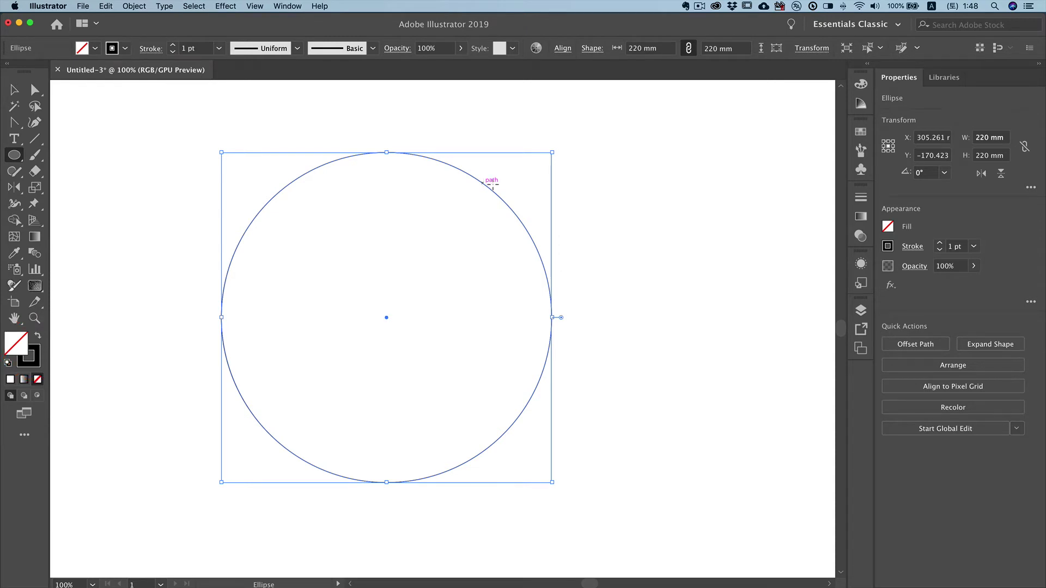
# Give the circle a 14 pt stroke with round caps
pyautogui.click(860, 200)
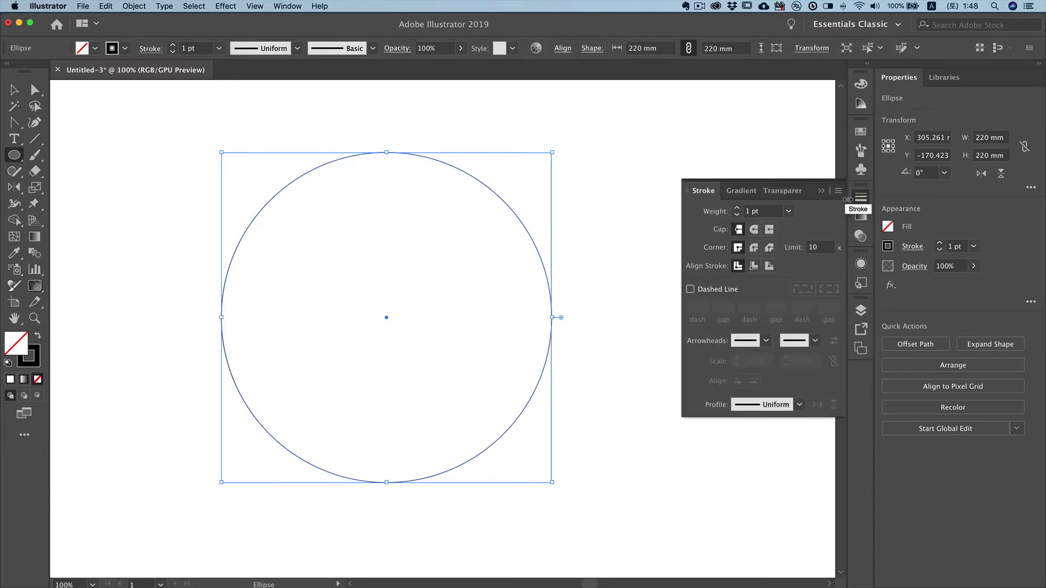
pyautogui.click(737, 209)
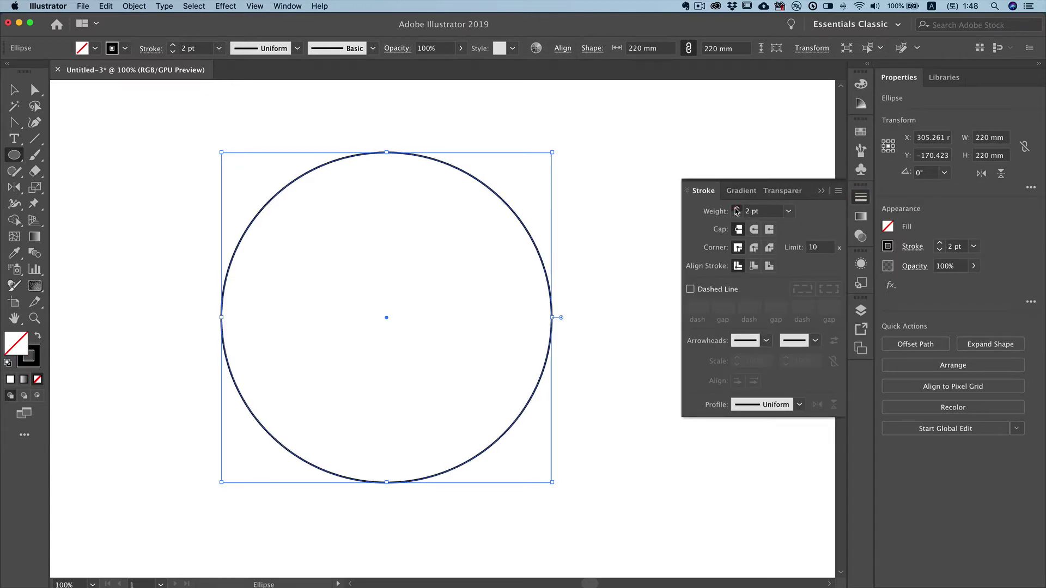
pyautogui.click(736, 209)
pyautogui.click(737, 209)
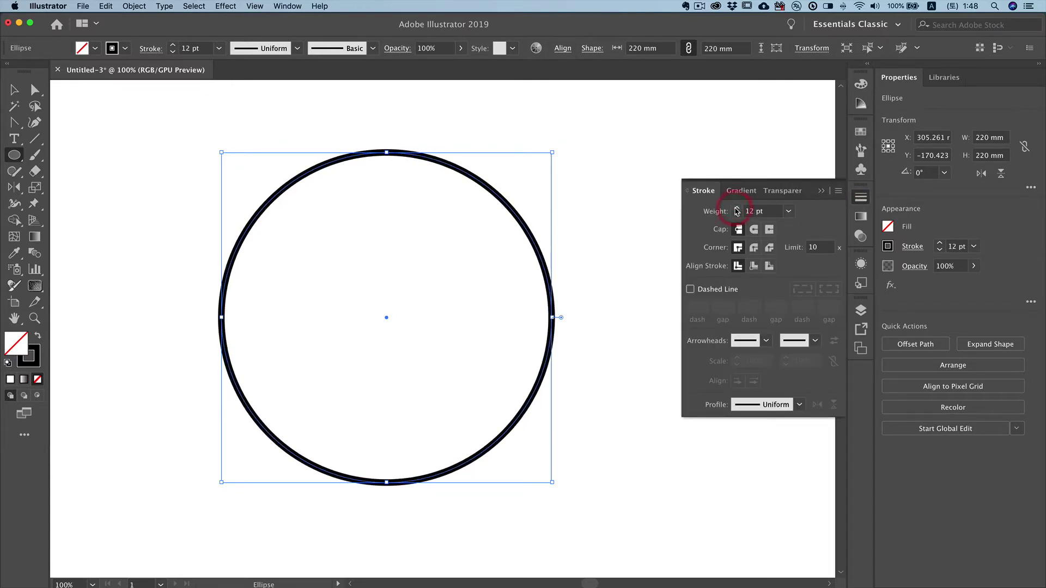
pyautogui.click(736, 209)
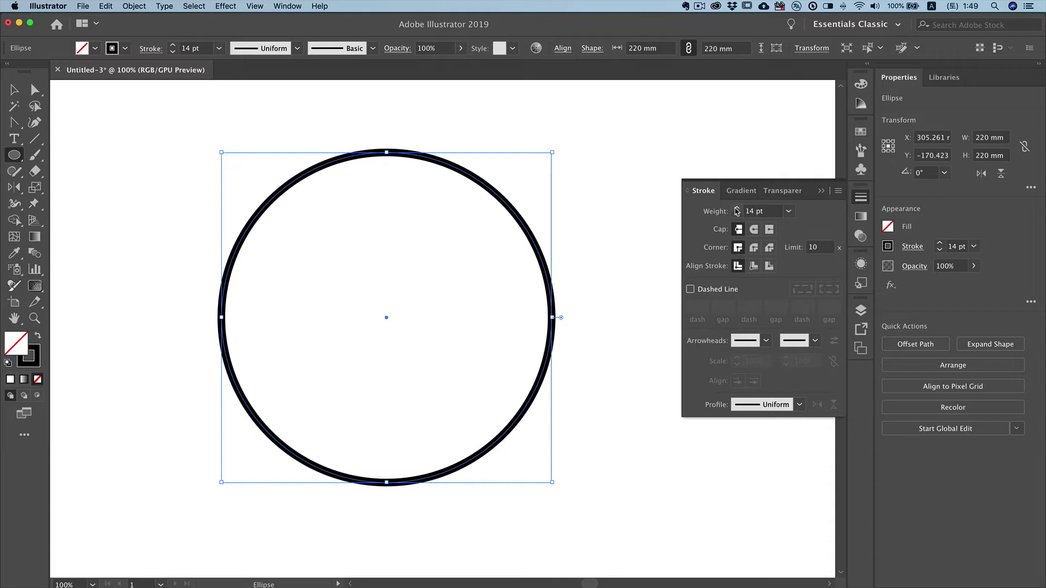
pyautogui.click(755, 229)
# Make the stroke a dashed line with 0 pt dash and 30 pt gap
pyautogui.click(691, 290)
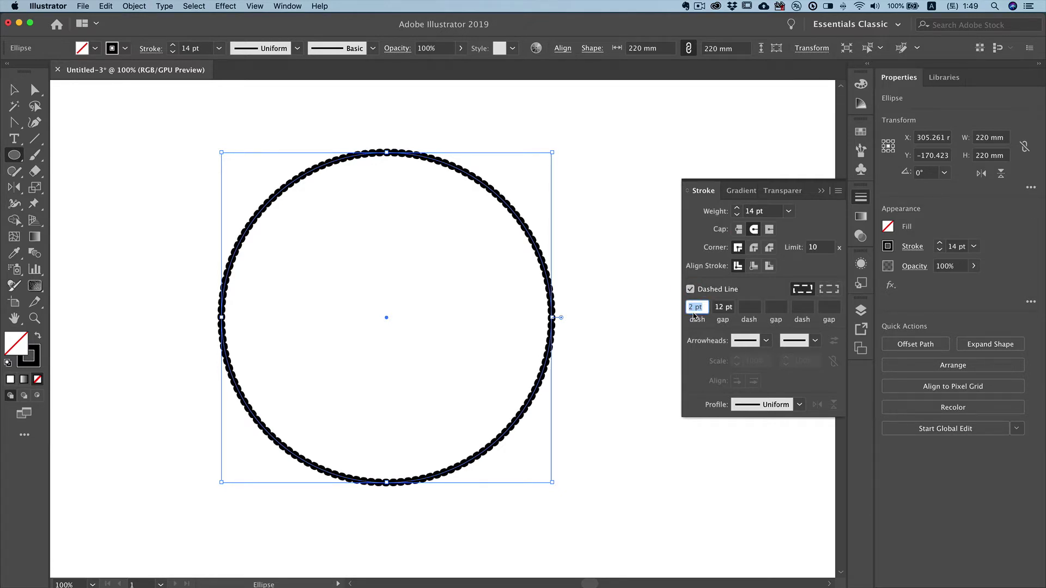
pyautogui.write('0')
pyautogui.press('Tab')
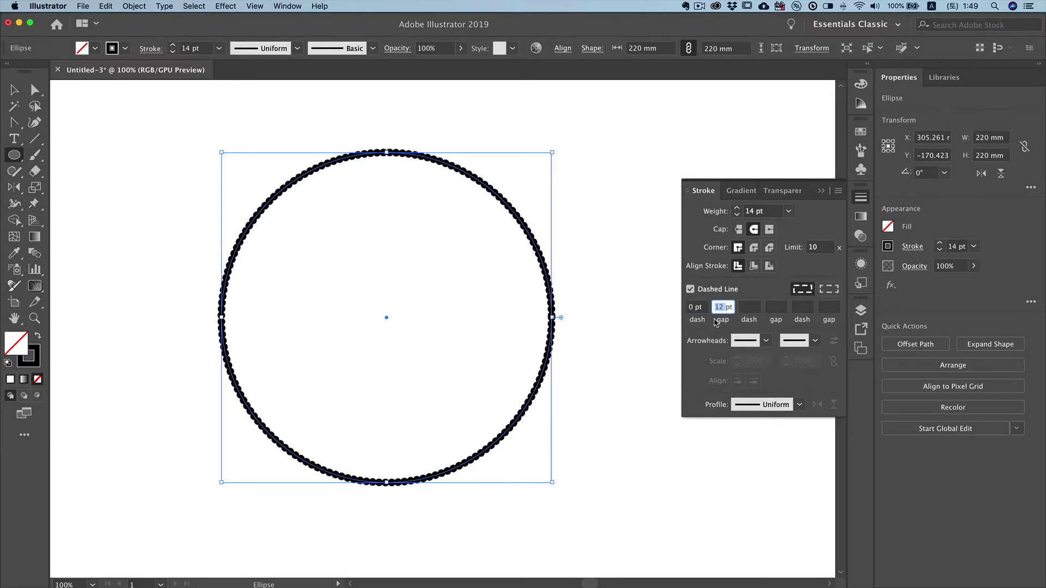
pyautogui.write('30')
pyautogui.press('Return')
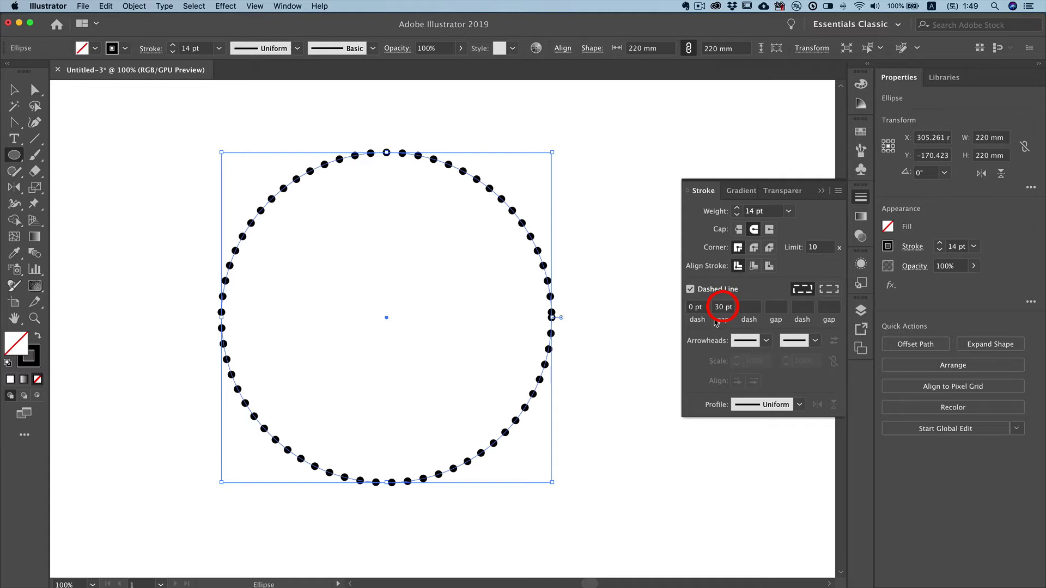
pyautogui.press('v')
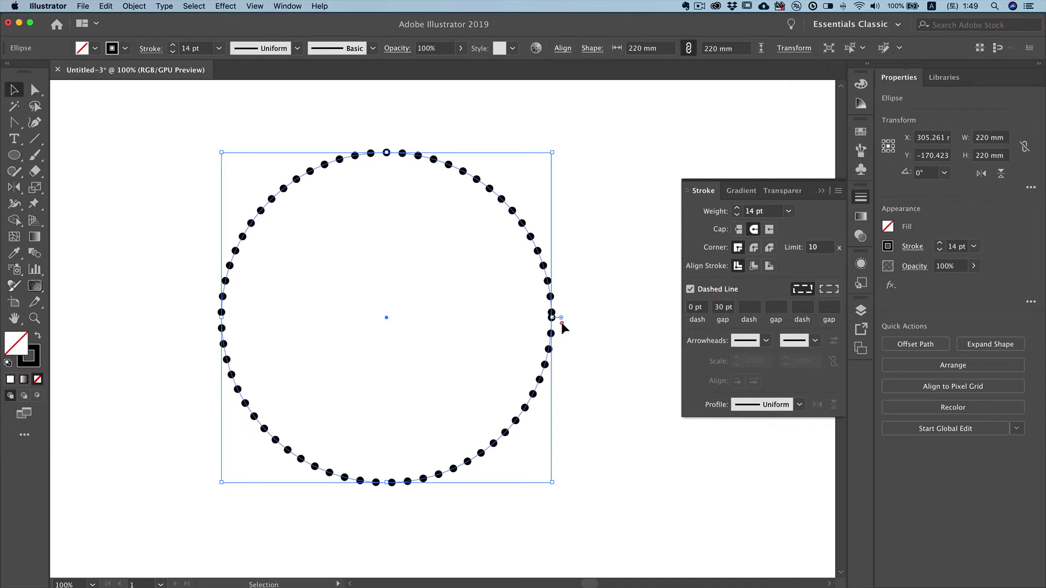
pyautogui.click(561, 322)
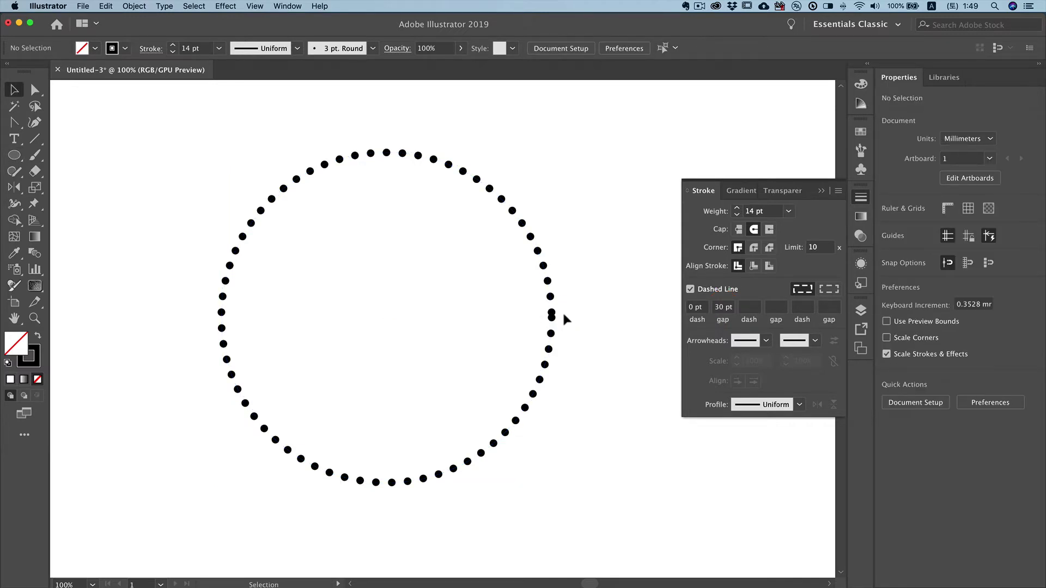
pyautogui.click(551, 328)
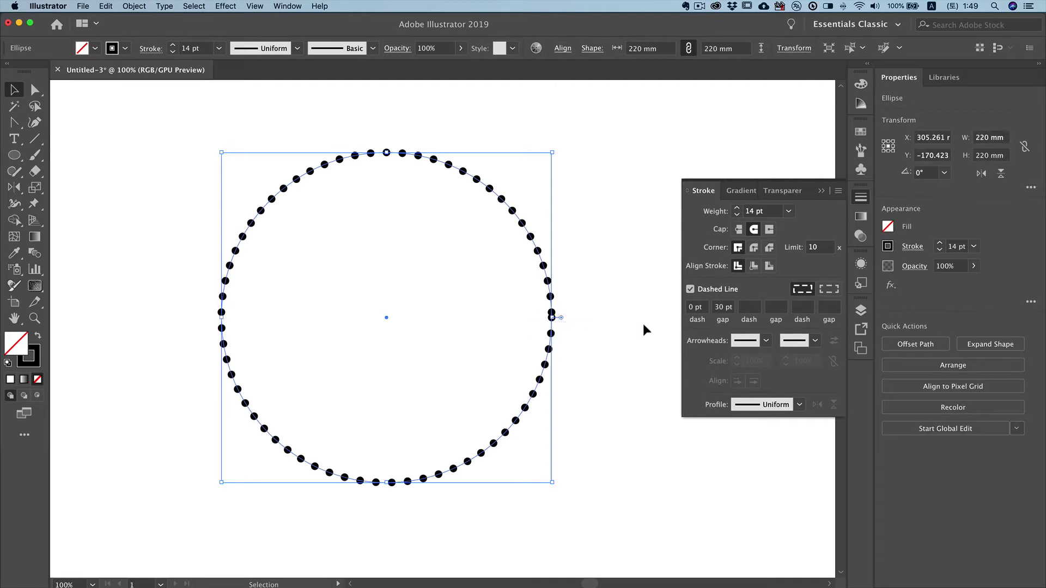
# Align the dots evenly around the path and open the Appearance effects list
pyautogui.click(830, 290)
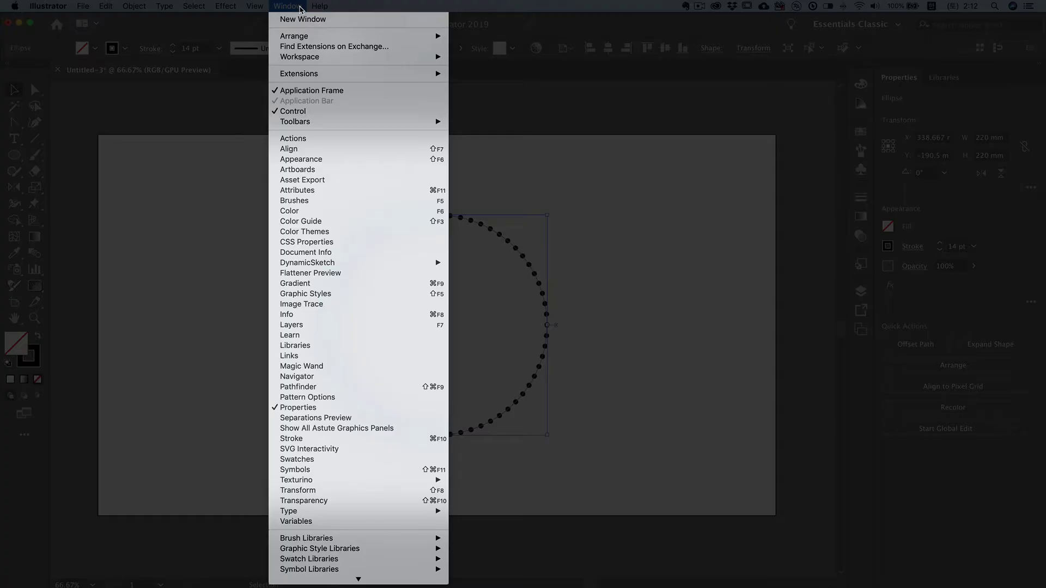
pyautogui.click(302, 159)
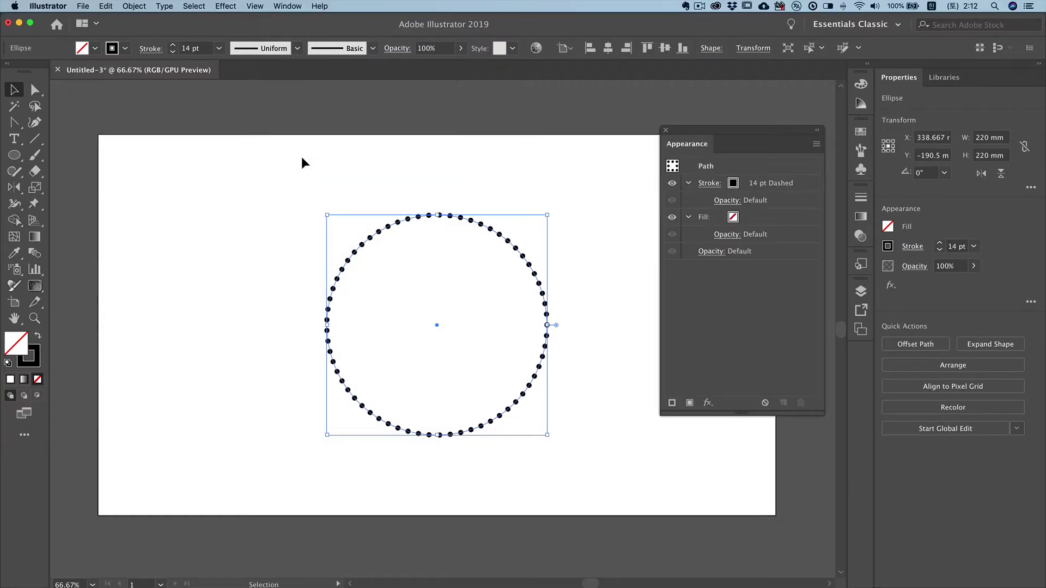
pyautogui.click(709, 403)
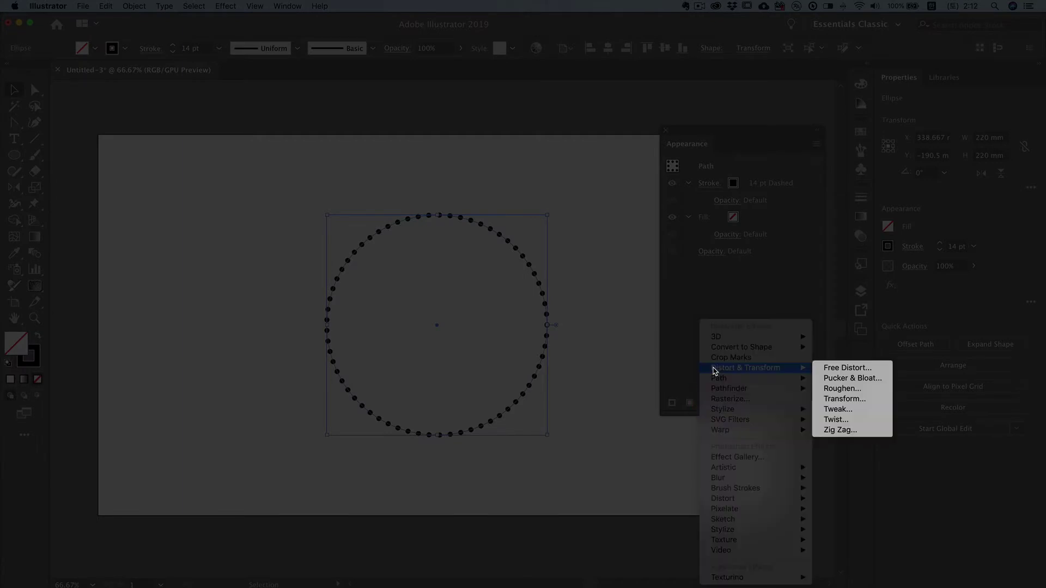
pyautogui.moveTo(746, 368)
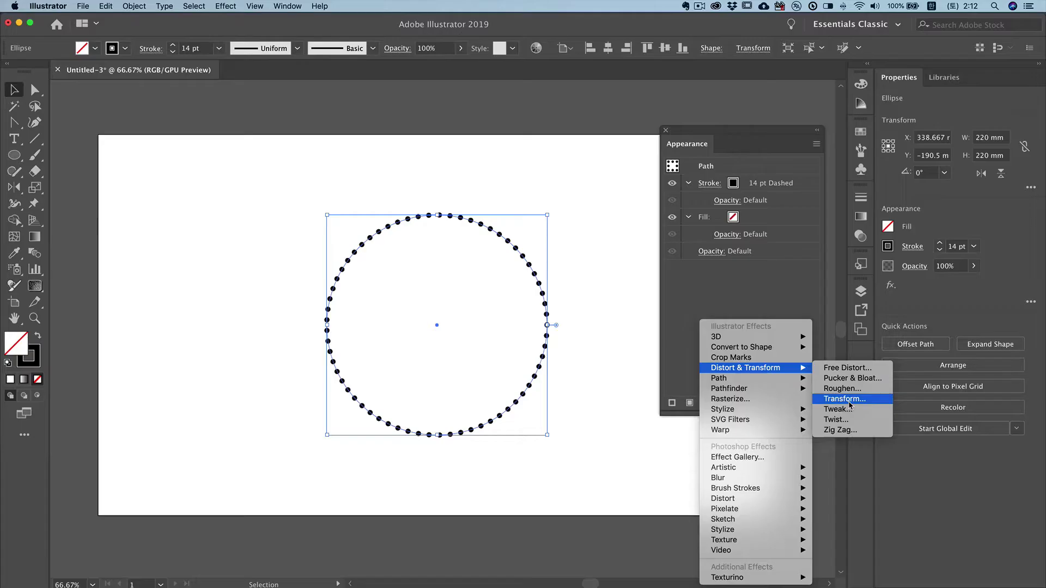
# Add a Transform effect with preview on and 10 copies
pyautogui.click(847, 400)
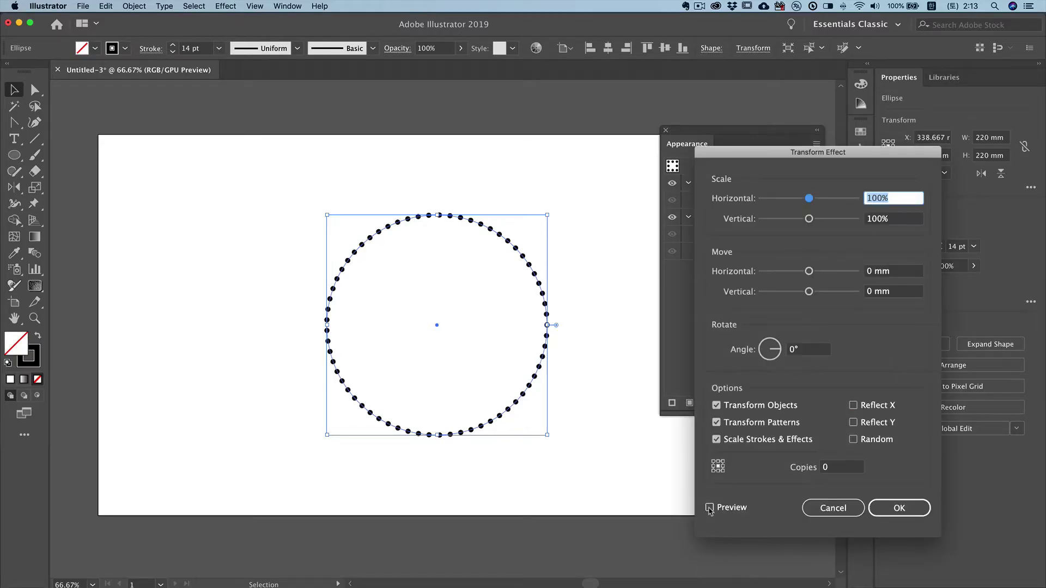
pyautogui.click(710, 509)
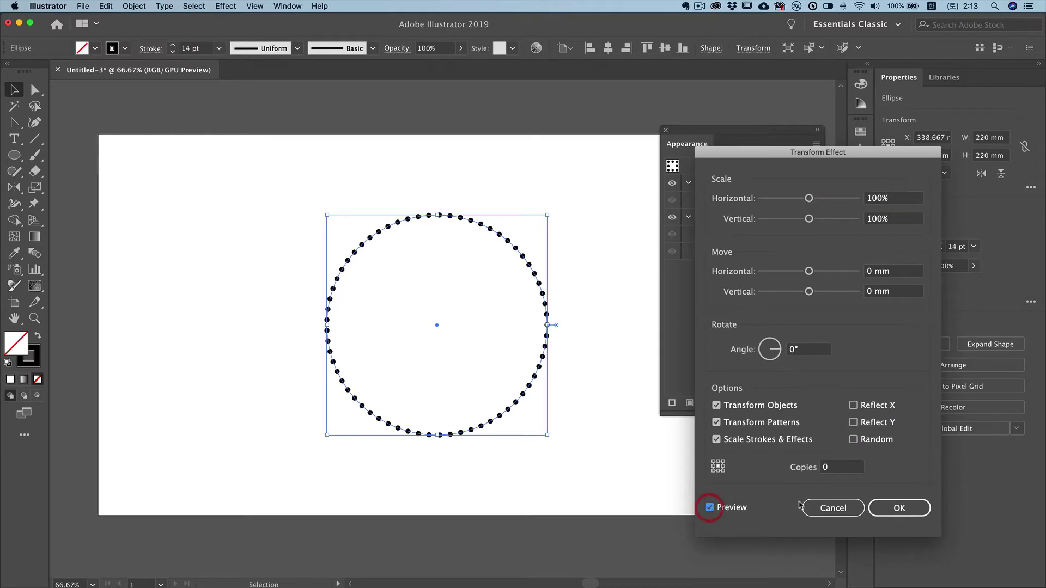
pyautogui.click(824, 469)
pyautogui.write('10')
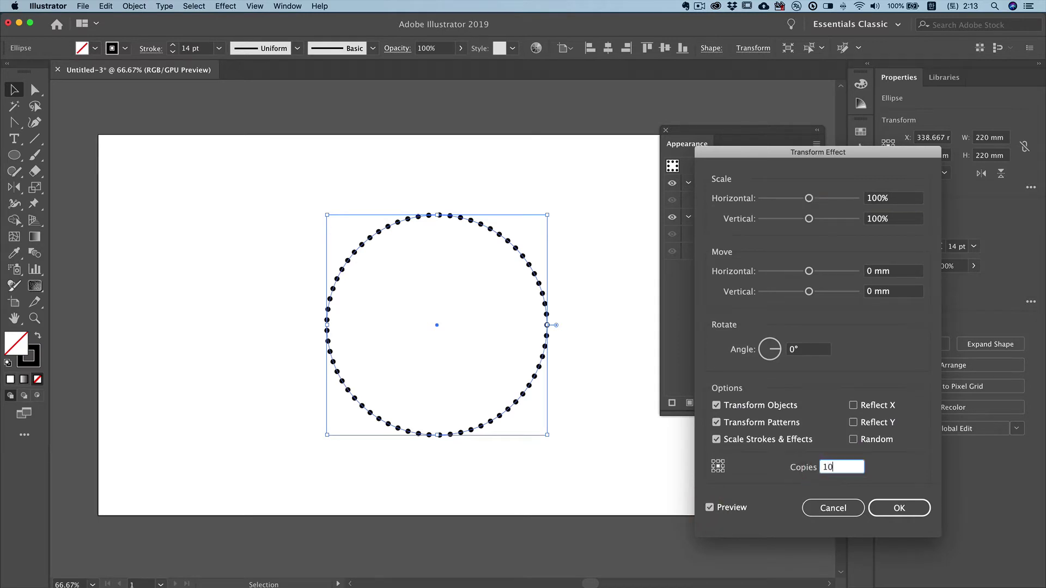
pyautogui.press('Tab')
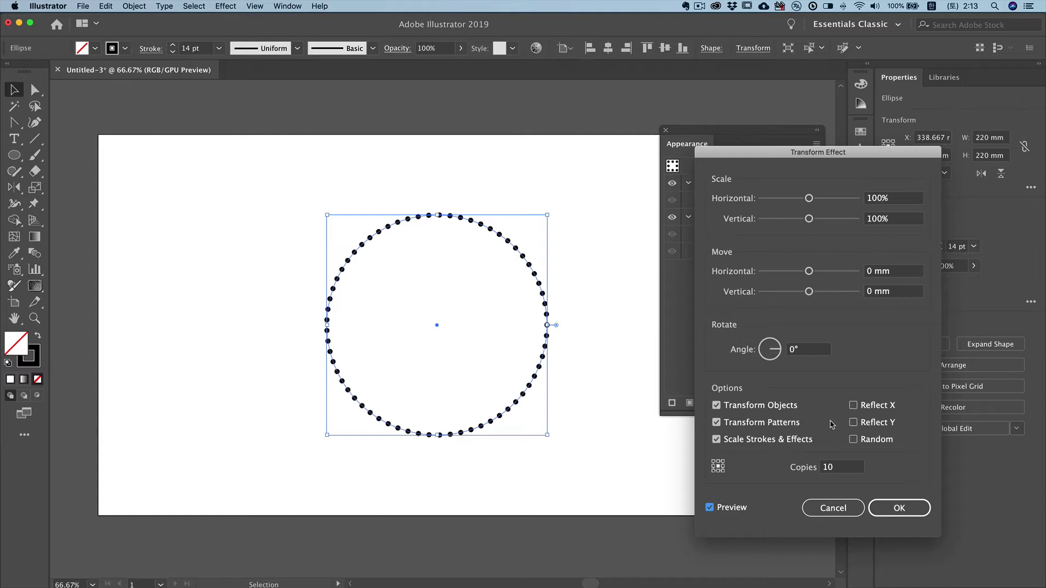
# Try move offsets, settling on 10 mm horizontal and 0 mm vertical
pyautogui.click(894, 271)
pyautogui.press('Up')
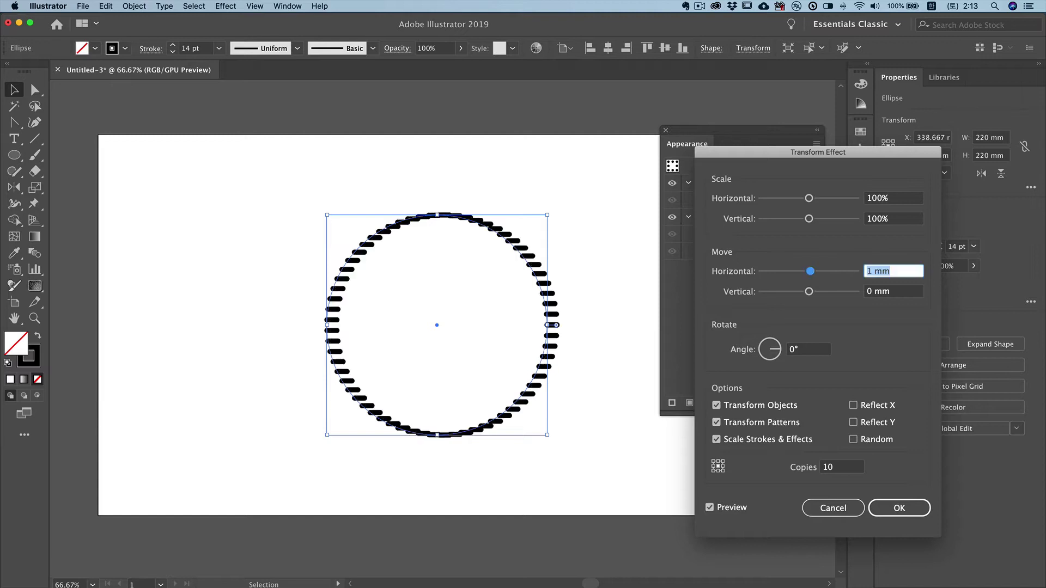
pyautogui.press('Up')
pyautogui.press('Up')
pyautogui.press('Up')
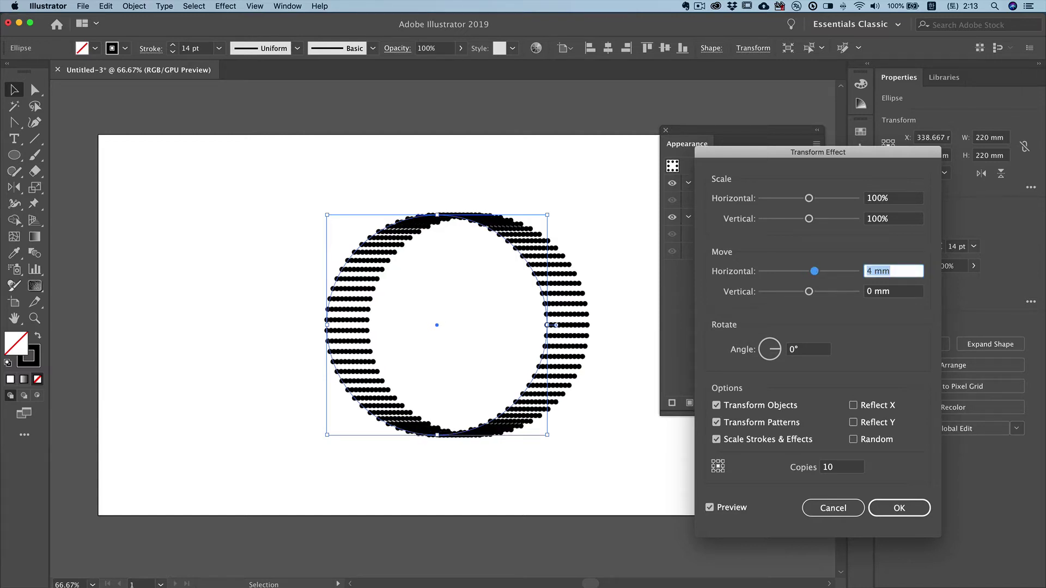
pyautogui.press('Up')
pyautogui.press('Up')
pyautogui.press('Up')
pyautogui.press('Up')
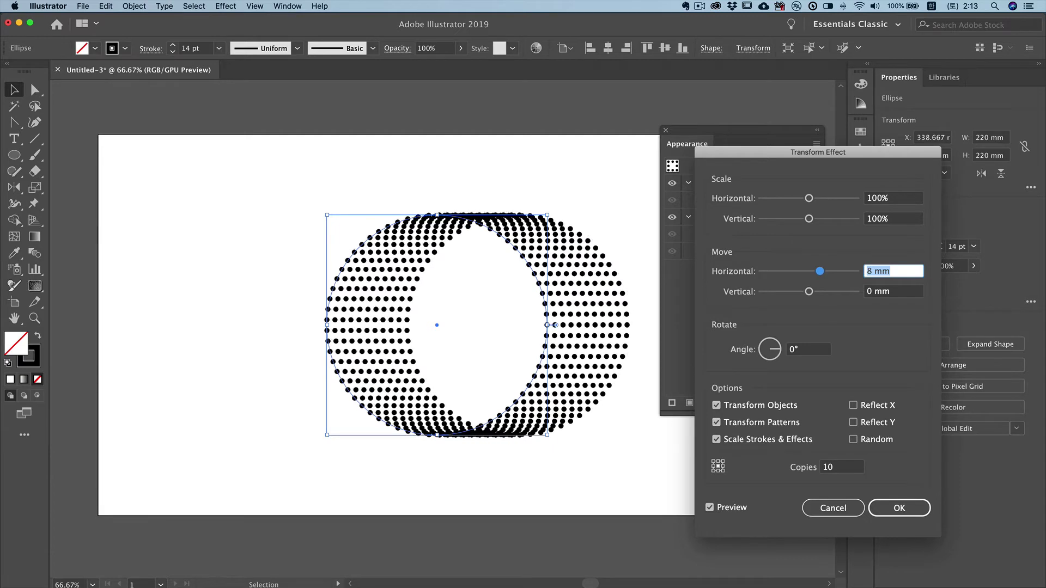
pyautogui.press('Up')
pyautogui.press('Up')
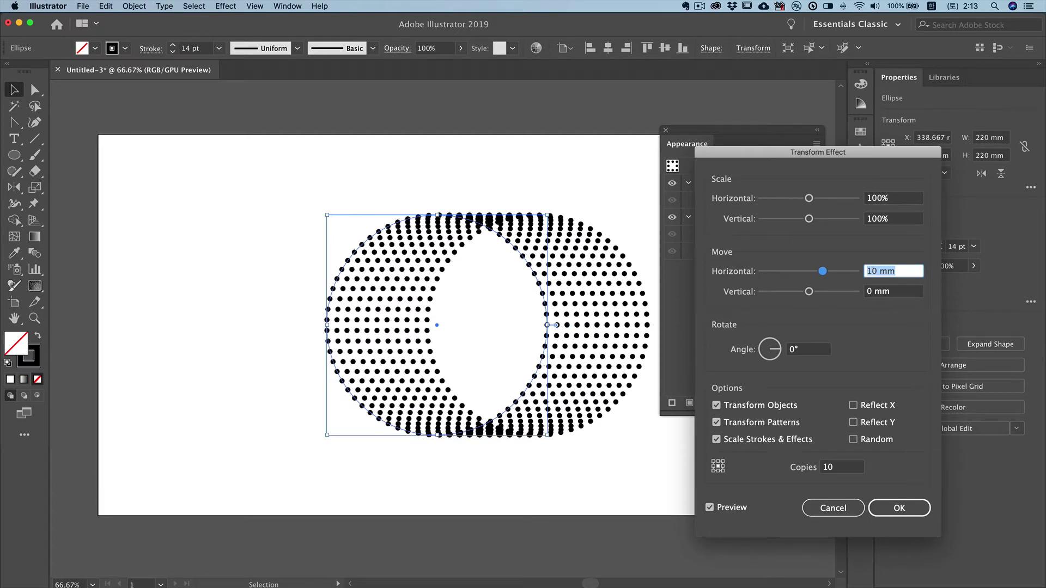
pyautogui.press('Tab')
pyautogui.press('Up')
pyautogui.press('Up')
pyautogui.press('Up')
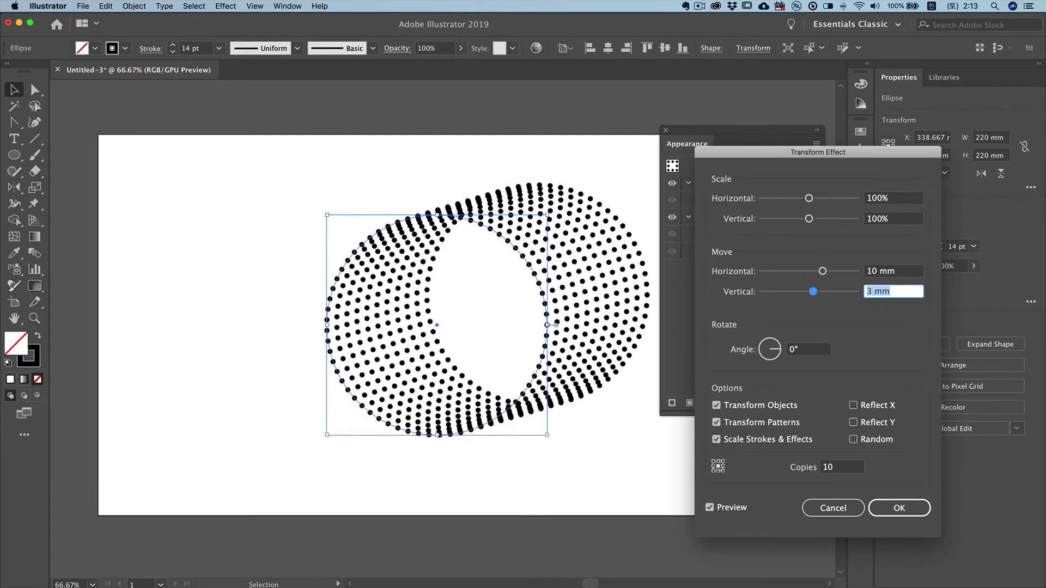
pyautogui.press('Up')
pyautogui.press('Up')
pyautogui.press('Up')
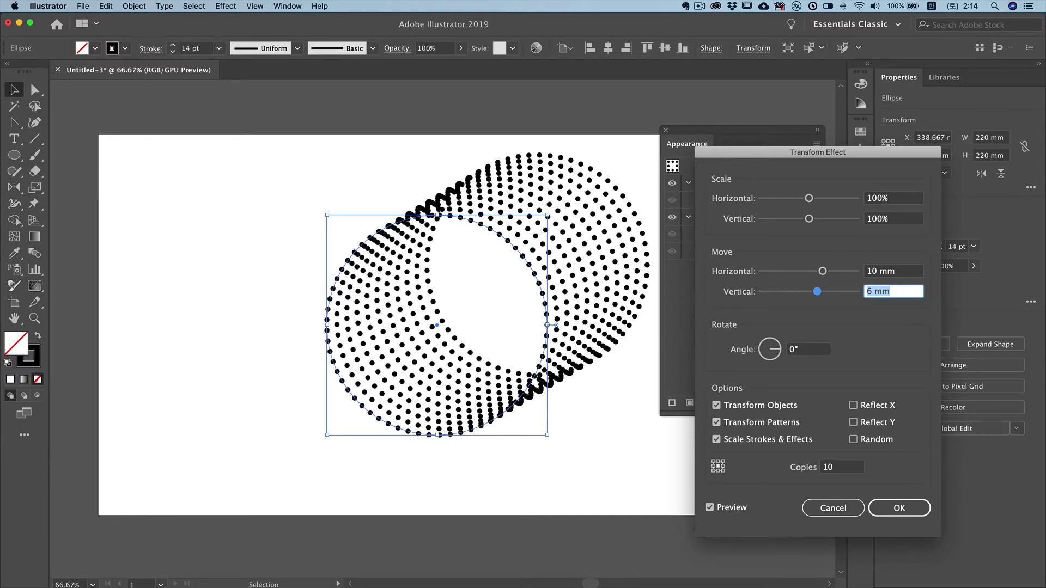
pyautogui.press('Up')
pyautogui.press('Up')
pyautogui.press('Up')
pyautogui.press('Up')
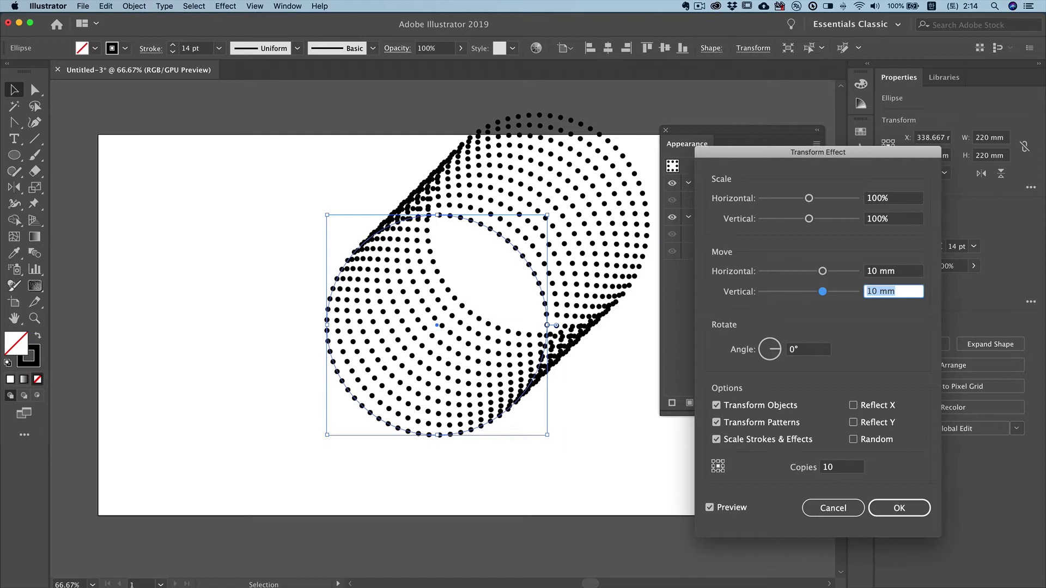
pyautogui.write('0')
pyautogui.press('Tab')
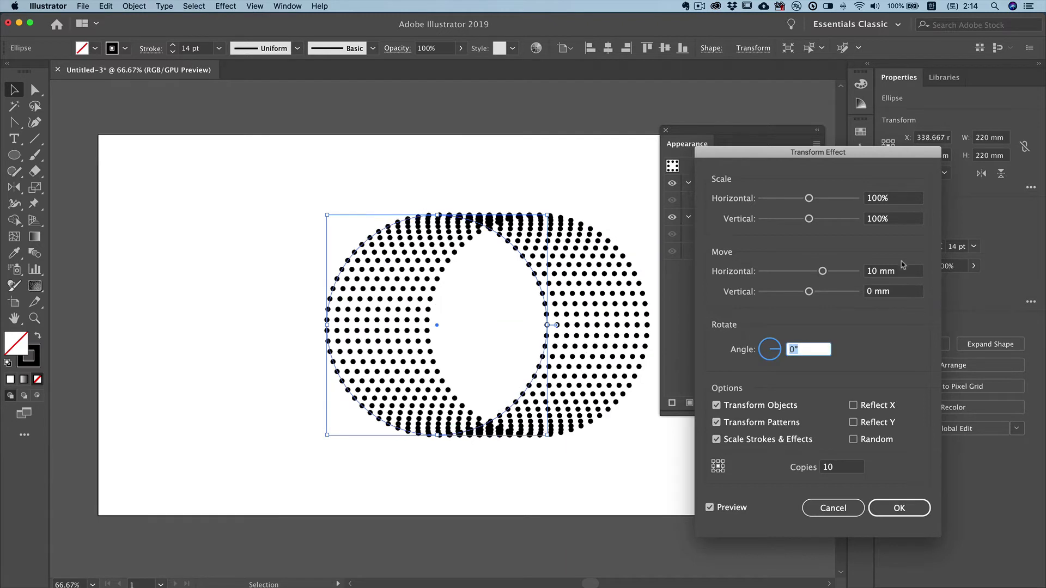
# Reset the horizontal move to 0 and scale the copies to 90% horizontally and vertically
pyautogui.click(877, 272)
pyautogui.doubleClick(866, 272)
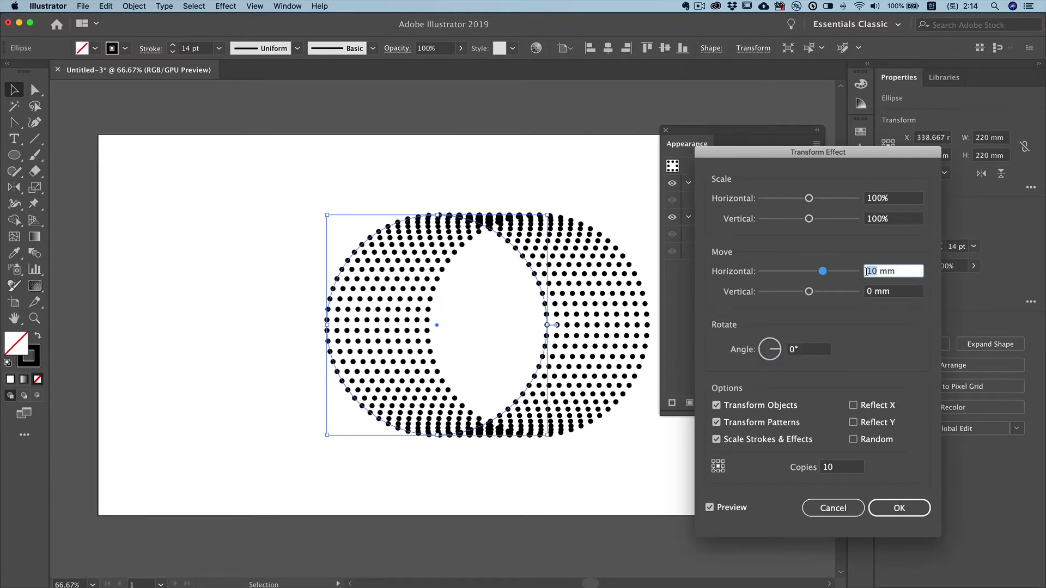
pyautogui.write('0')
pyautogui.click(900, 197)
pyautogui.hotkey('shift', 'Down')
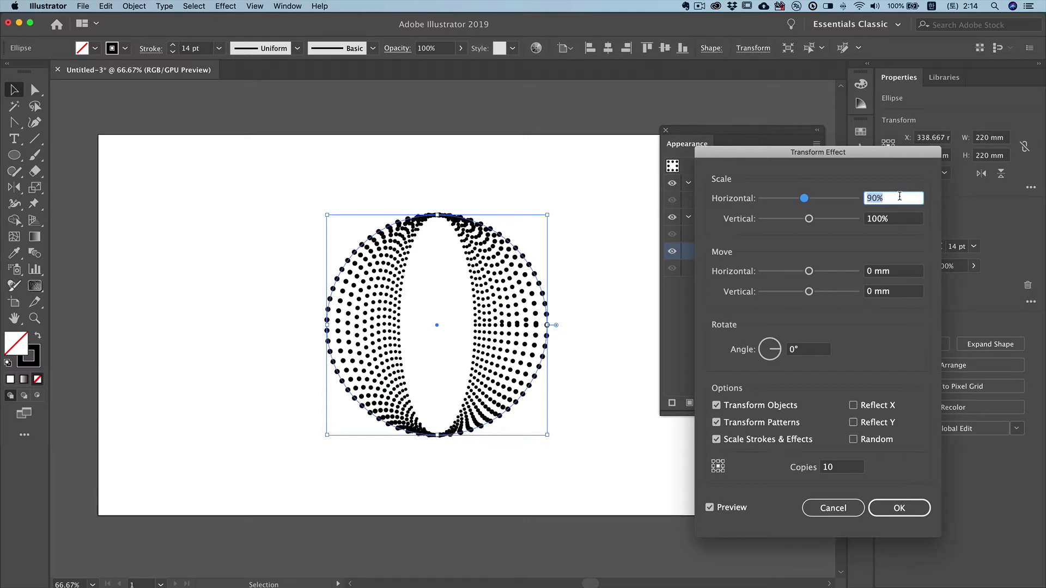
pyautogui.press('Tab')
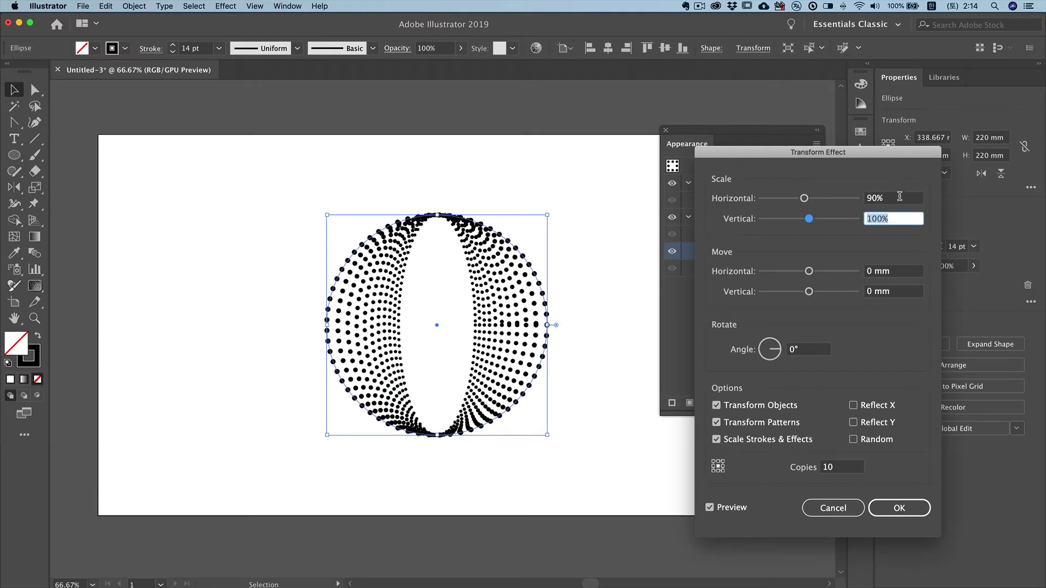
pyautogui.hotkey('shift', 'Down')
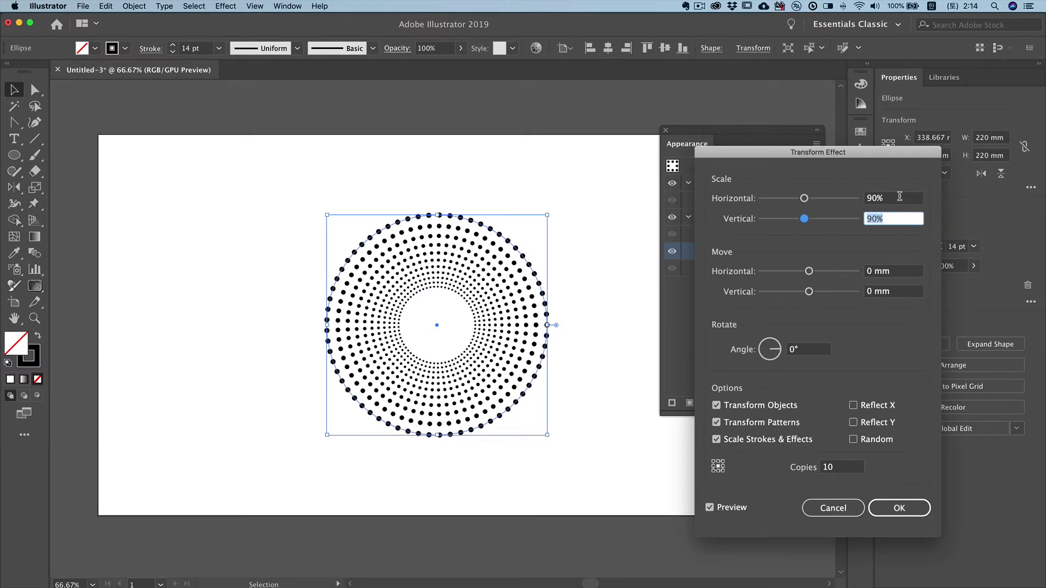
pyautogui.press('Tab')
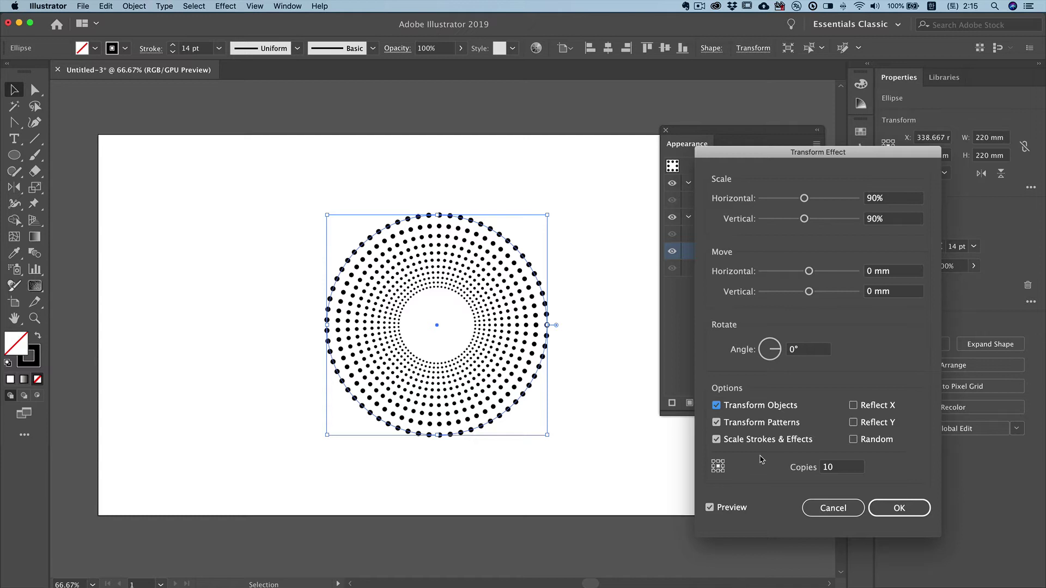
# Set the horizontal move to -30 mm and apply the Transform effect
pyautogui.click(893, 271)
pyautogui.hotkey('shift', 'Down')
pyautogui.hotkey('shift', 'Down')
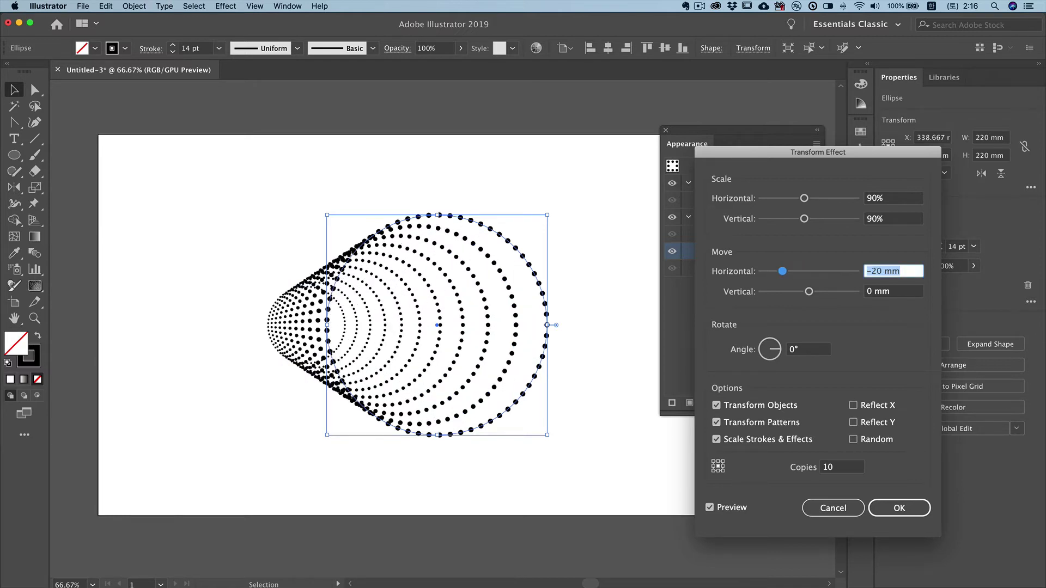
pyautogui.hotkey('shift', 'Down')
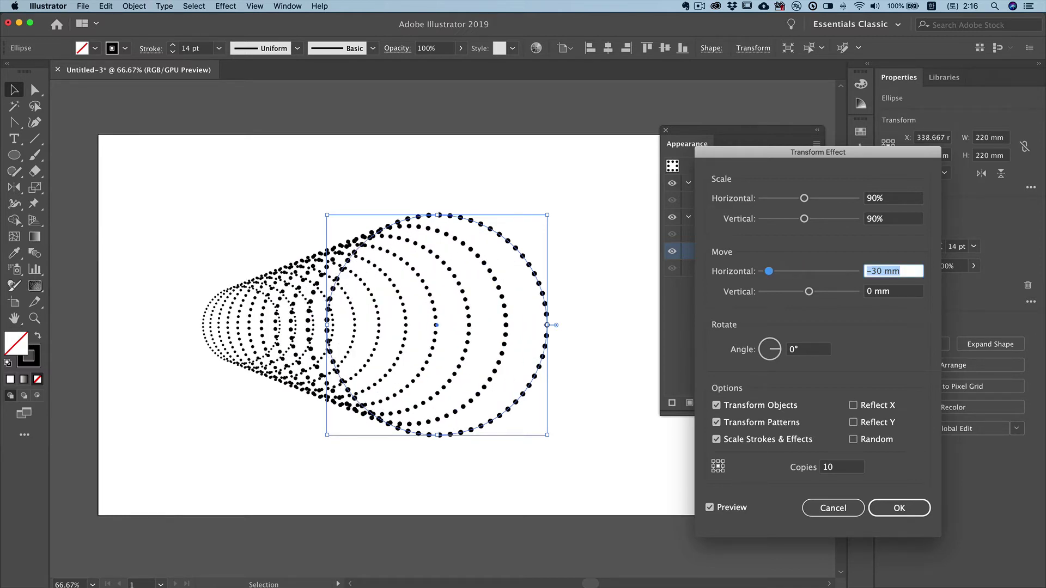
pyautogui.click(905, 507)
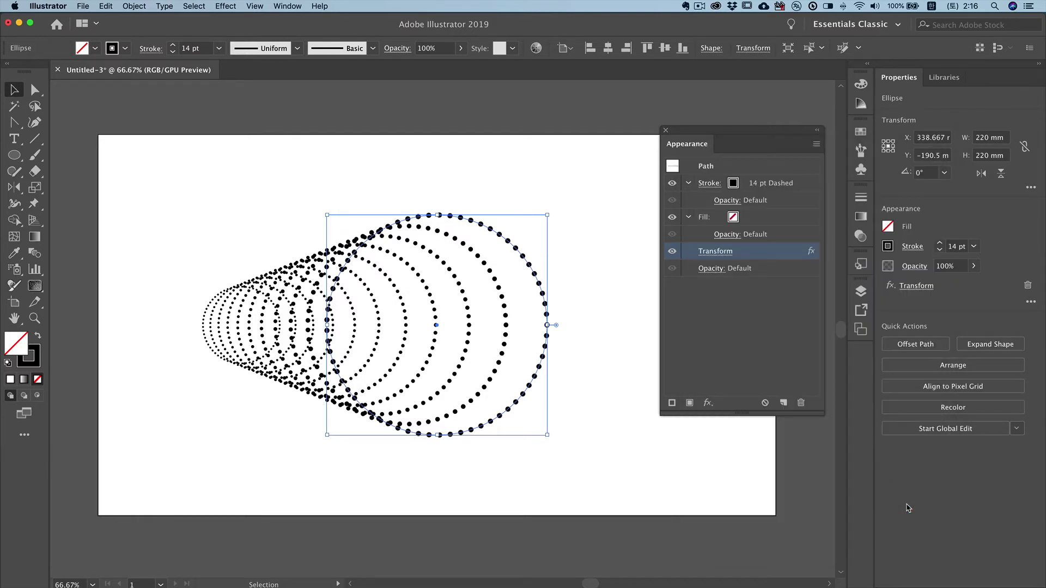
# Apply the black-to-white gradient swatch to the dotted circle's stroke
pyautogui.click(733, 183)
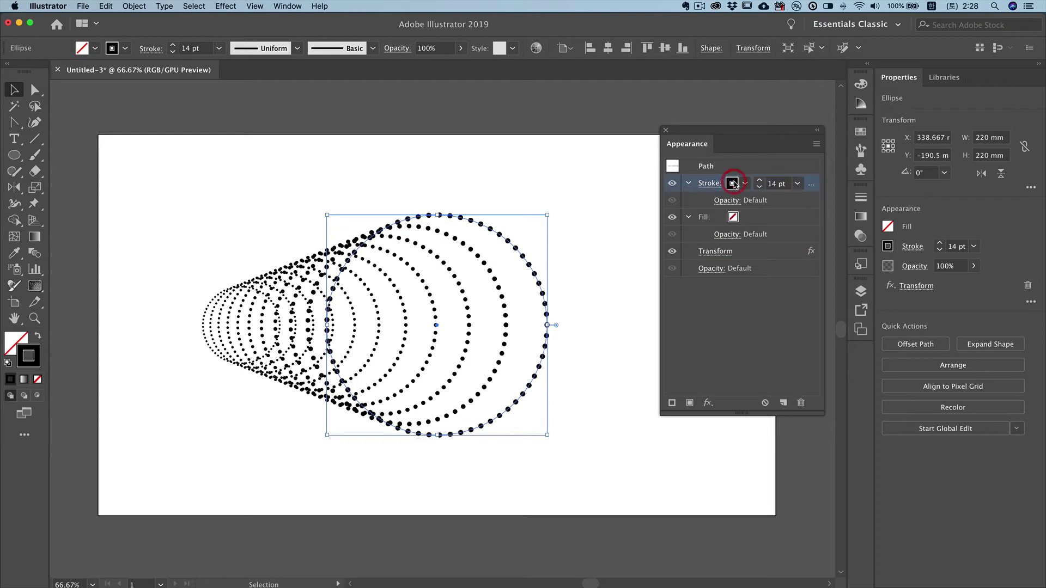
pyautogui.click(733, 183)
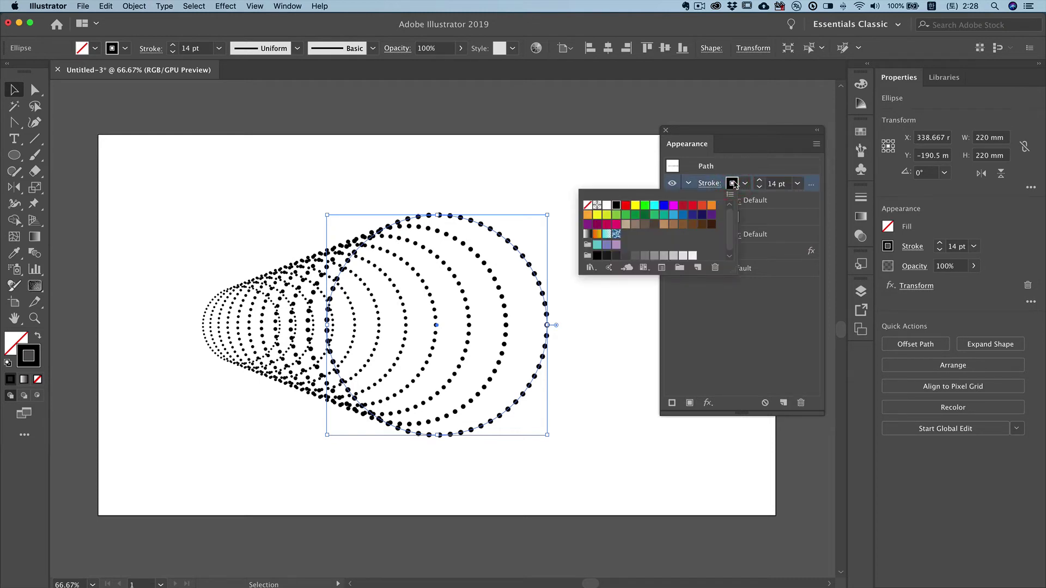
pyautogui.click(587, 234)
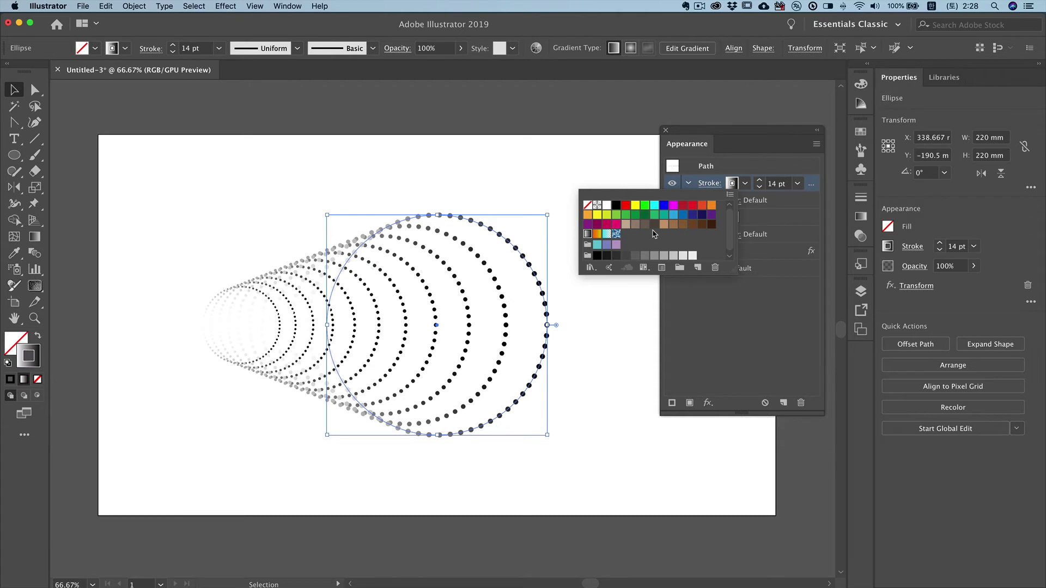
pyautogui.click(861, 217)
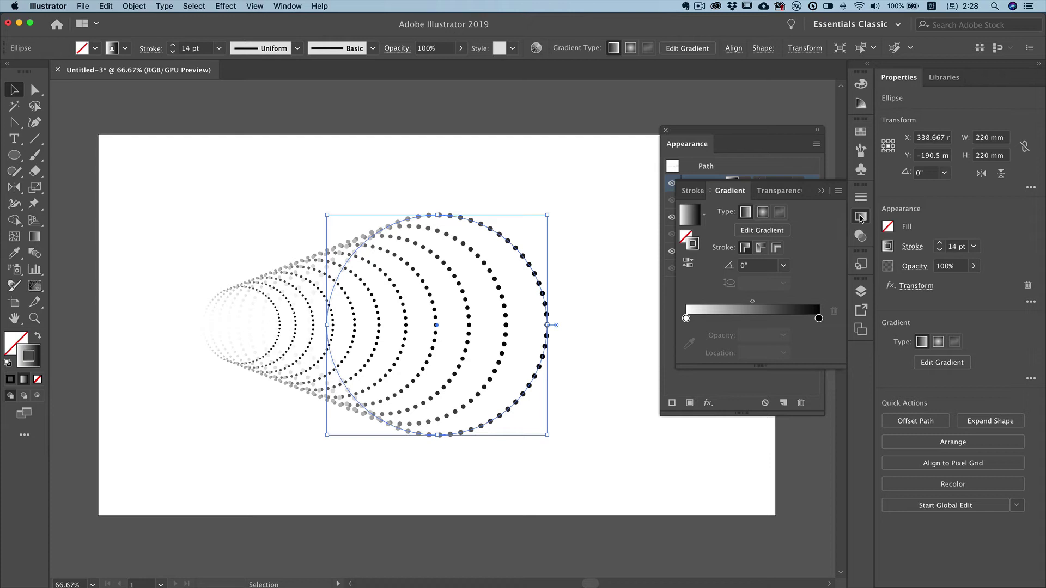
# Colour the left gradient stop magenta and the right stop cyan
pyautogui.doubleClick(686, 318)
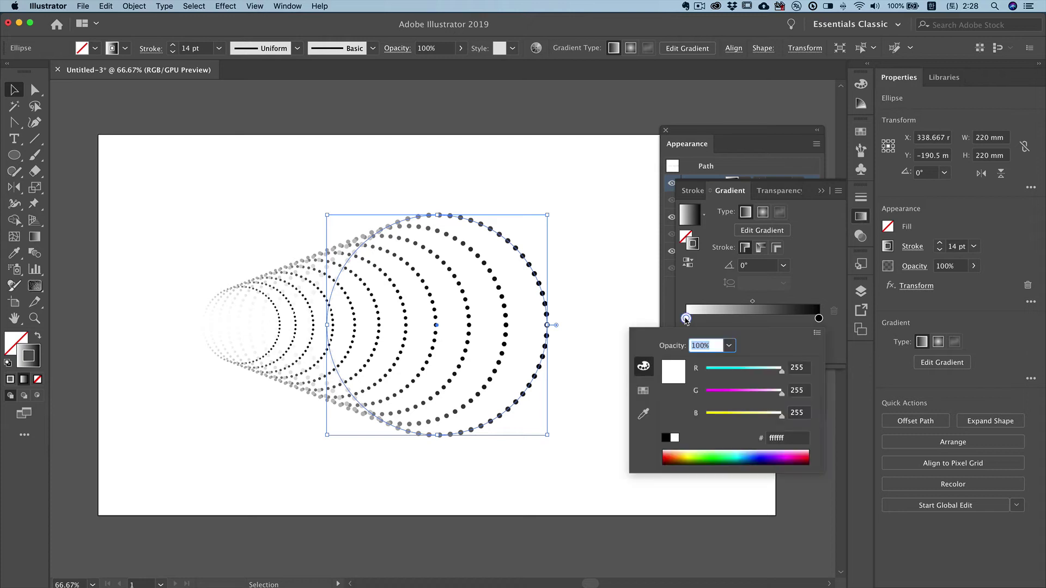
pyautogui.click(643, 393)
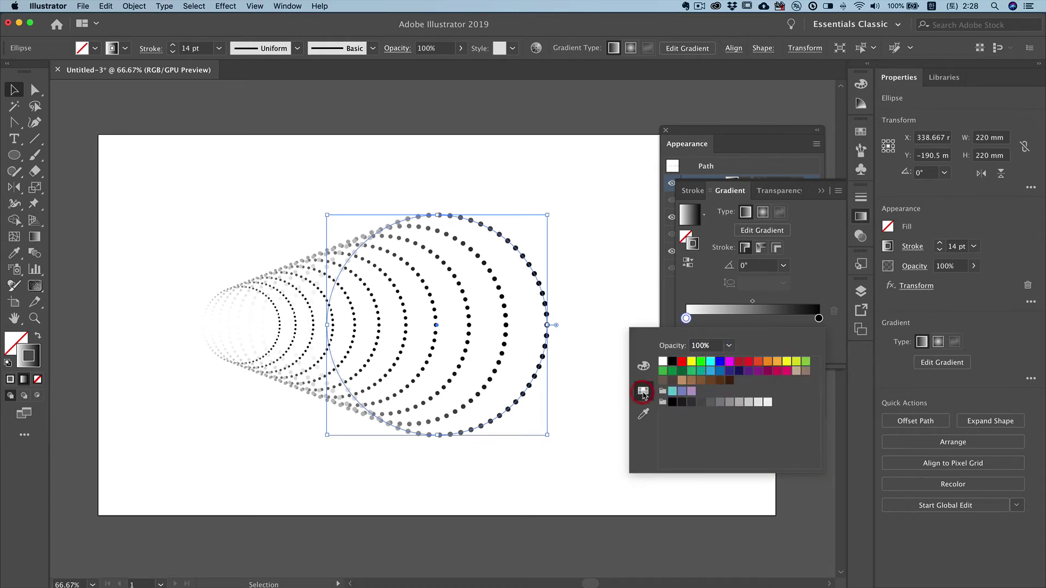
pyautogui.click(730, 362)
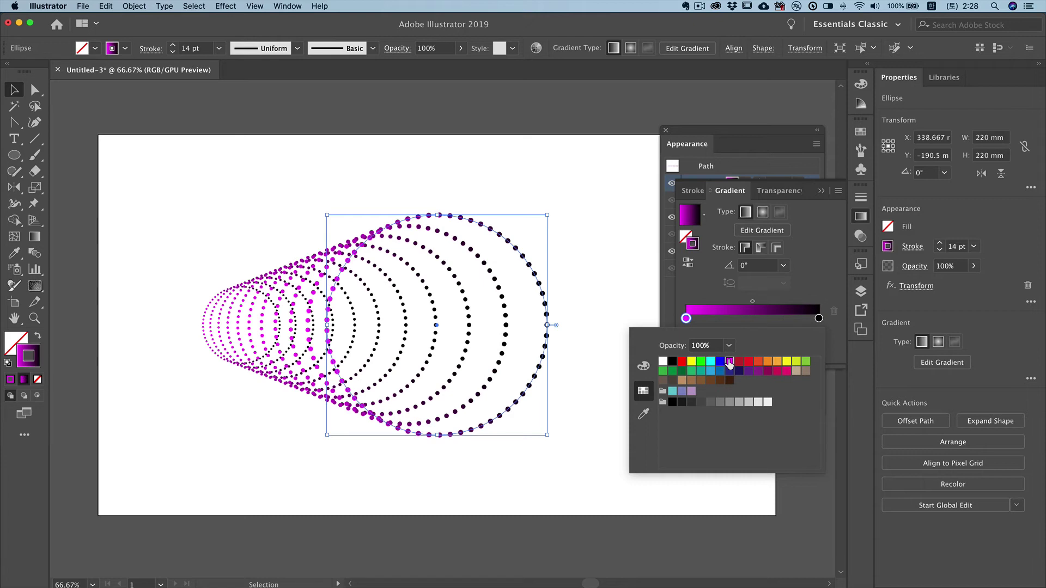
pyautogui.click(819, 318)
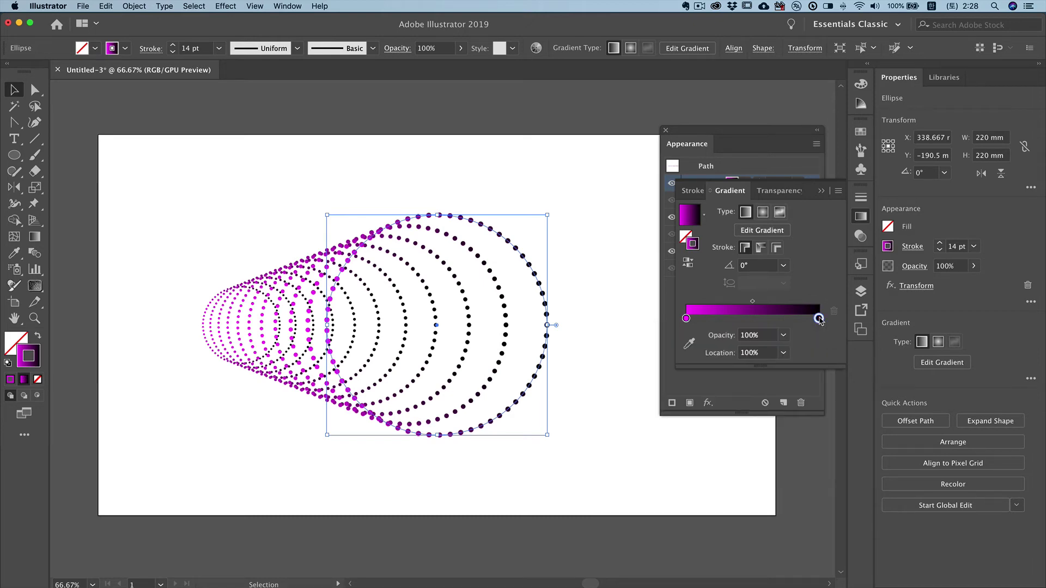
pyautogui.doubleClick(819, 319)
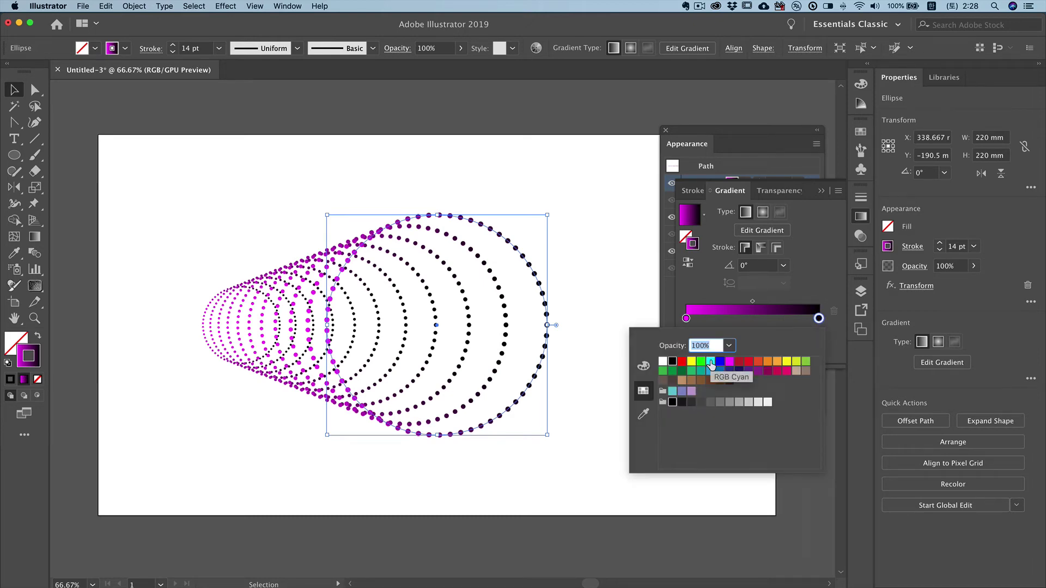
pyautogui.click(711, 362)
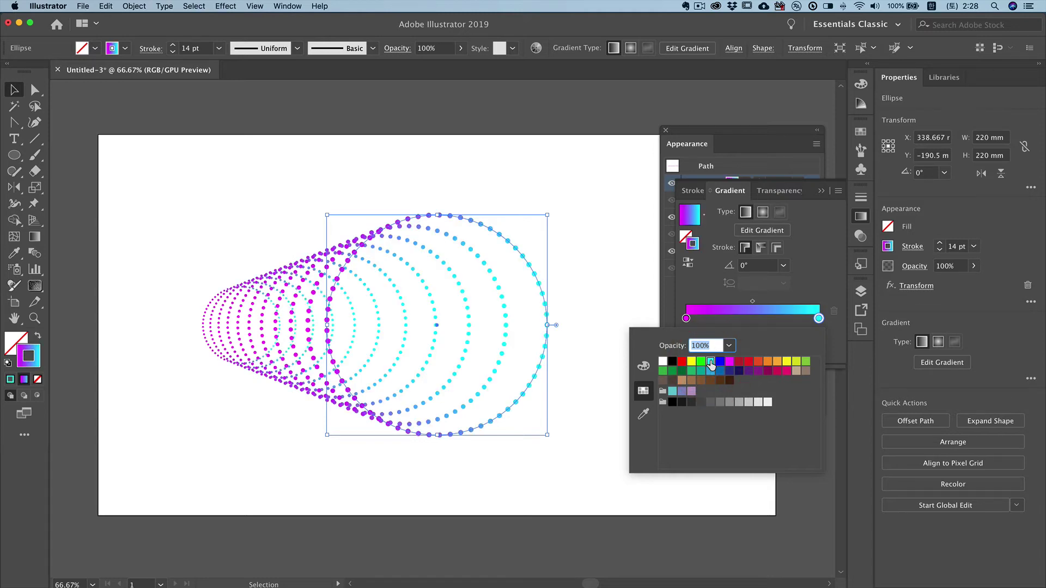
pyautogui.click(822, 191)
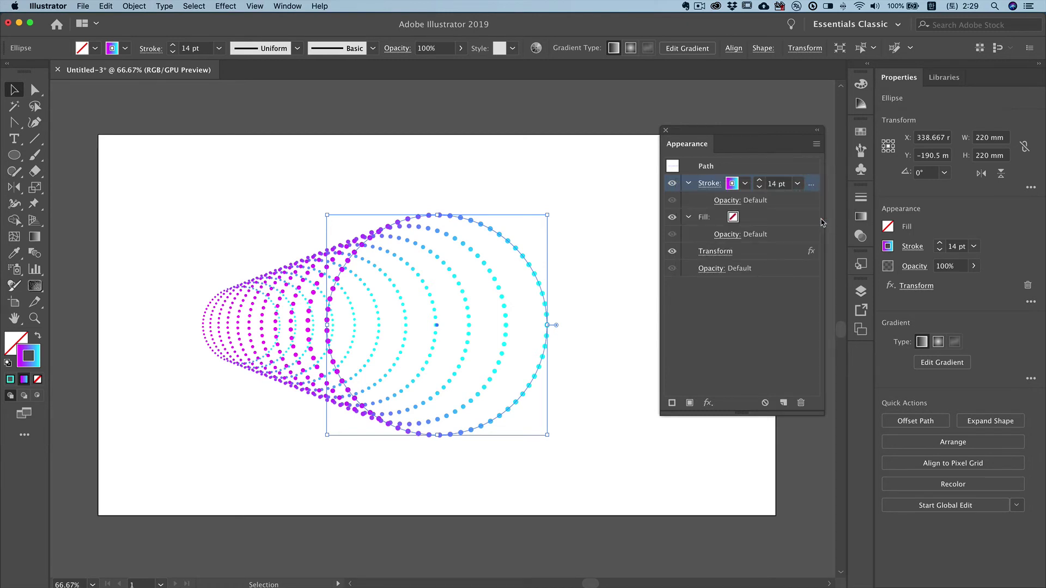
# Copy the dotted gradient circle and paste it in front with Cmd+F
pyautogui.click(632, 251)
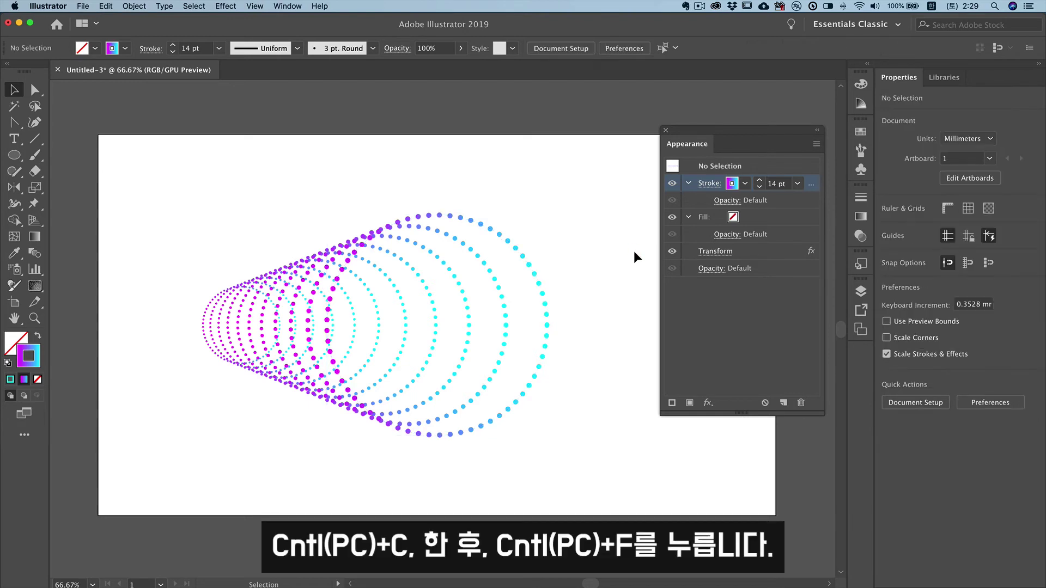
pyautogui.click(536, 279)
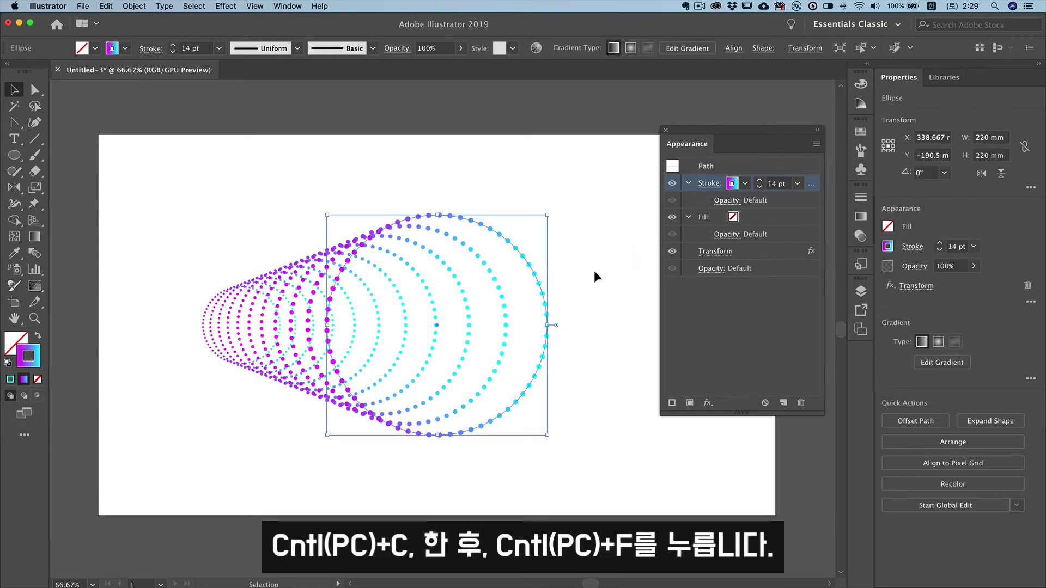
pyautogui.press('super+c')
pyautogui.press('super+f')
pyautogui.press('a')
pyautogui.press('v')
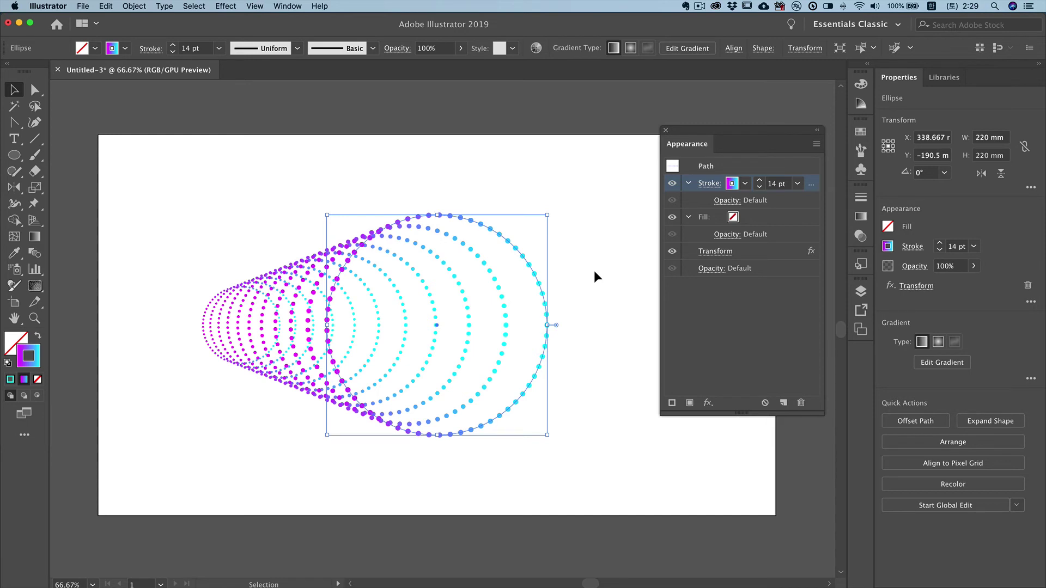
# Change the duplicate's Transform horizontal move from -30 mm to 30 mm
pyautogui.click(710, 252)
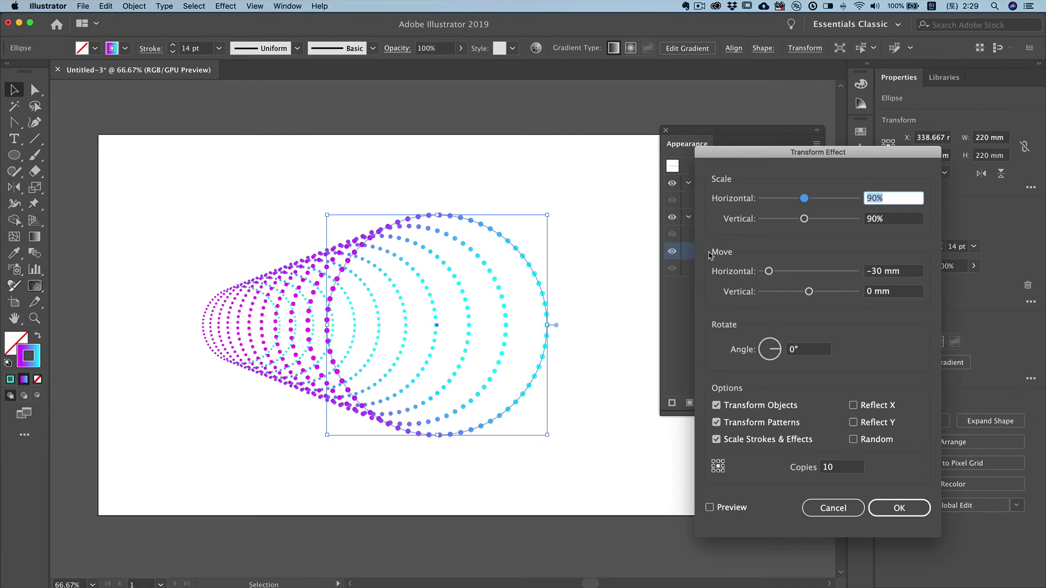
pyautogui.press('Tab')
pyautogui.press('Tab')
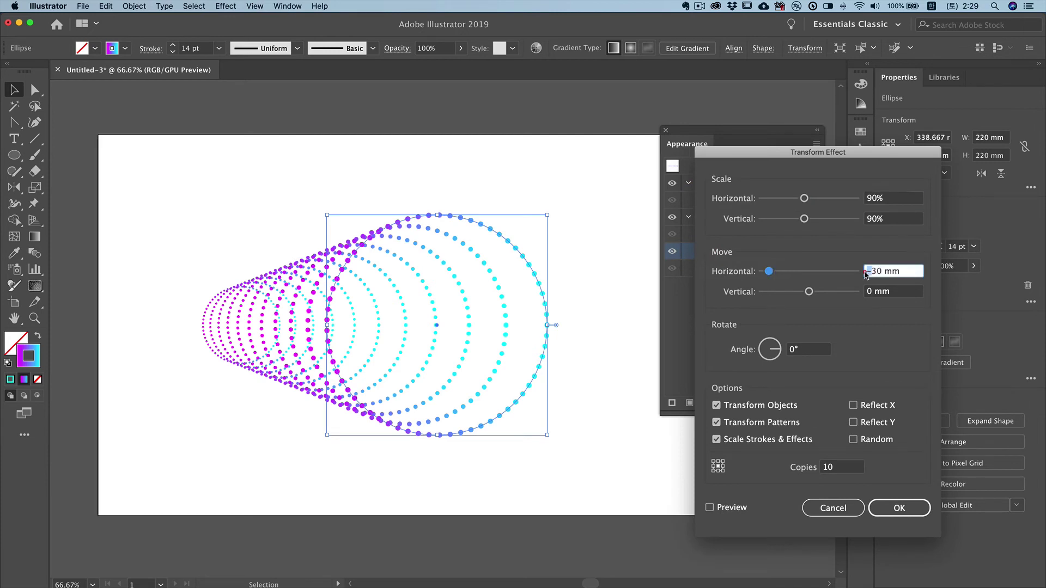
pyautogui.click(866, 273)
pyautogui.press('BackSpace')
pyautogui.press('Return')
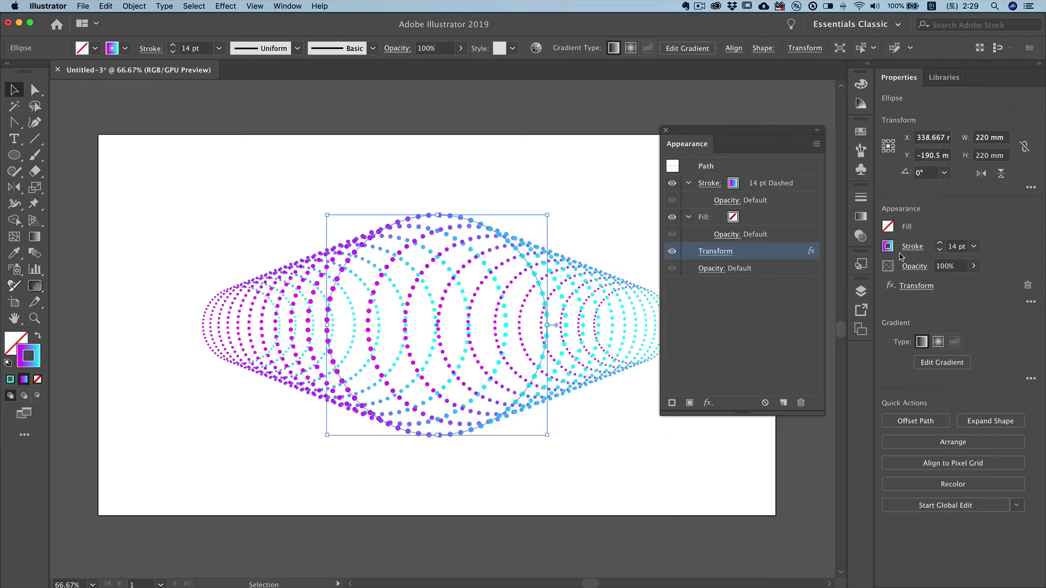
pyautogui.moveTo(713, 134); pyautogui.dragTo(794, 155)
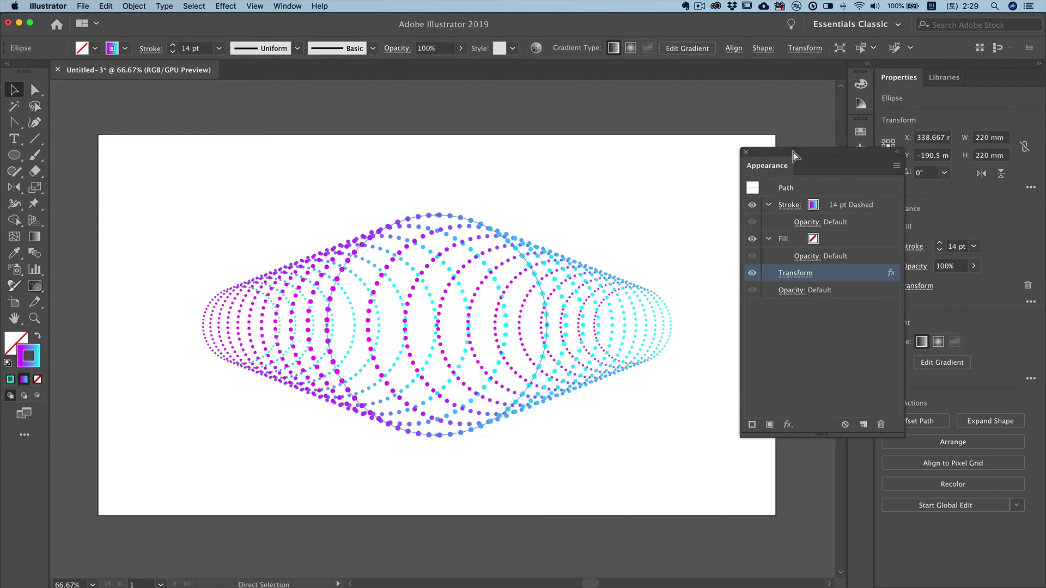
# Paste another copy of the mirrored dotted circle in front and open its Transform effect settings
pyautogui.press('super+c')
pyautogui.press('super+f')
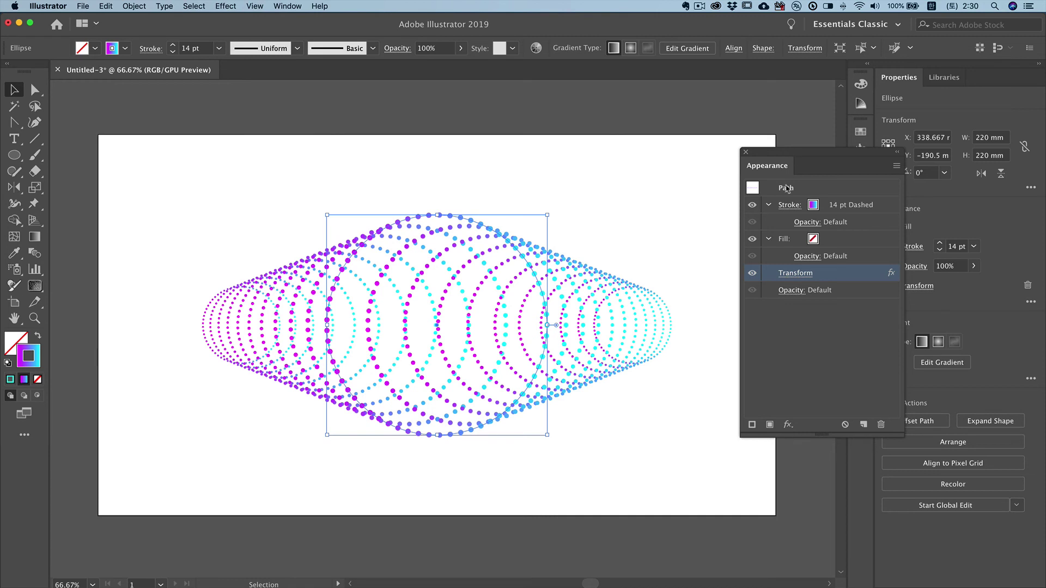
pyautogui.click(793, 275)
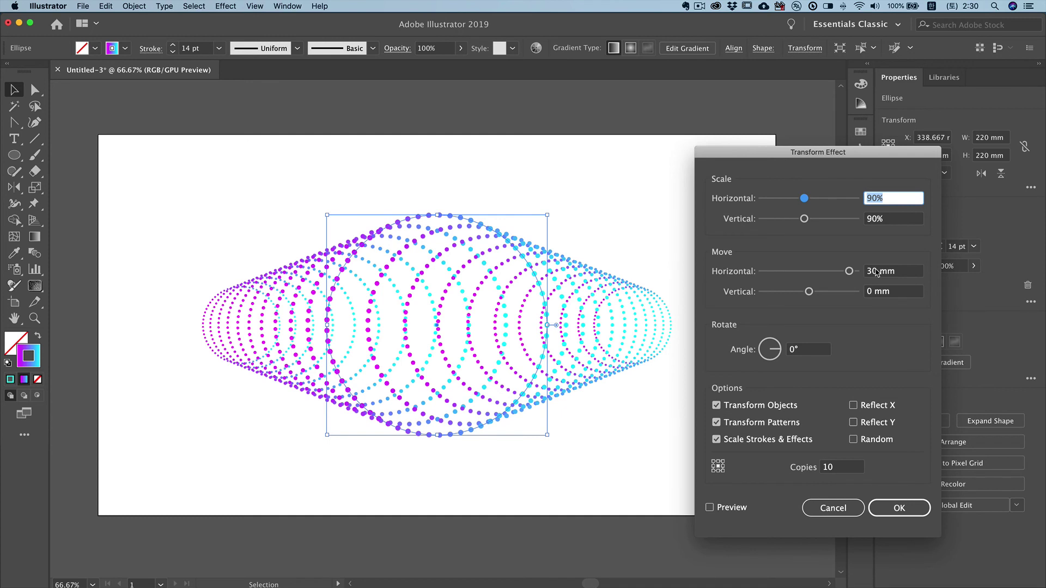
# Set the copy's Transform effect to 0 mm horizontal move and 80% horizontal and vertical scale
pyautogui.click(877, 273)
pyautogui.moveTo(879, 272); pyautogui.dragTo(867, 271)
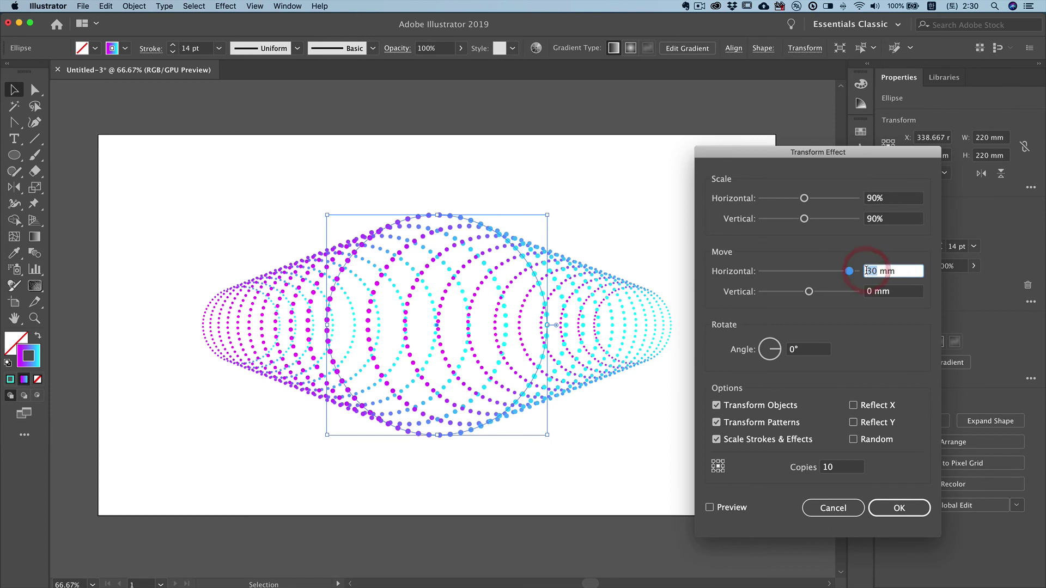
pyautogui.write('0')
pyautogui.click(875, 199)
pyautogui.moveTo(874, 199); pyautogui.dragTo(868, 218)
pyautogui.write('8')
pyautogui.click(875, 218)
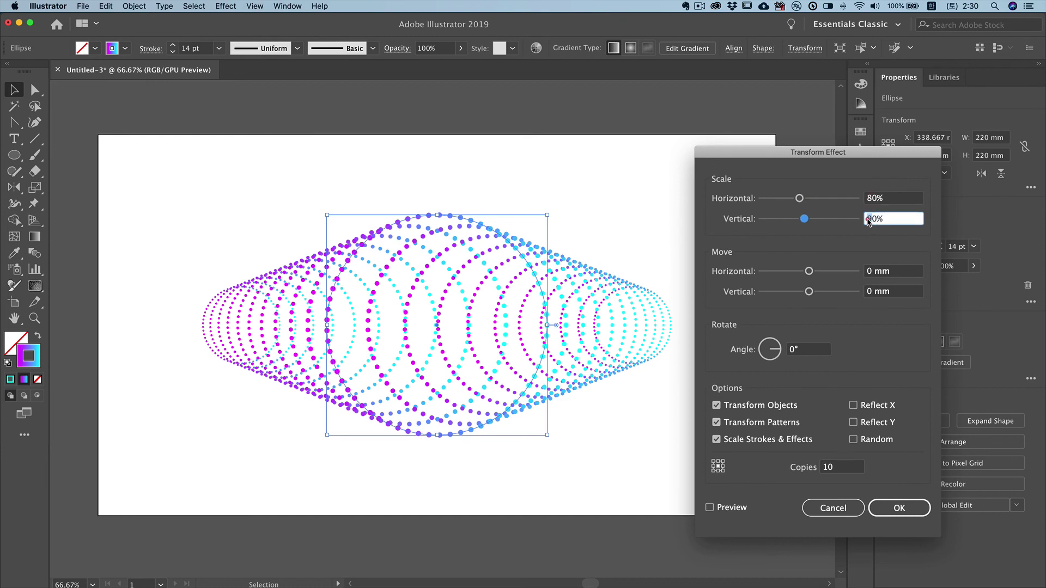
pyautogui.write('8')
pyautogui.click(709, 508)
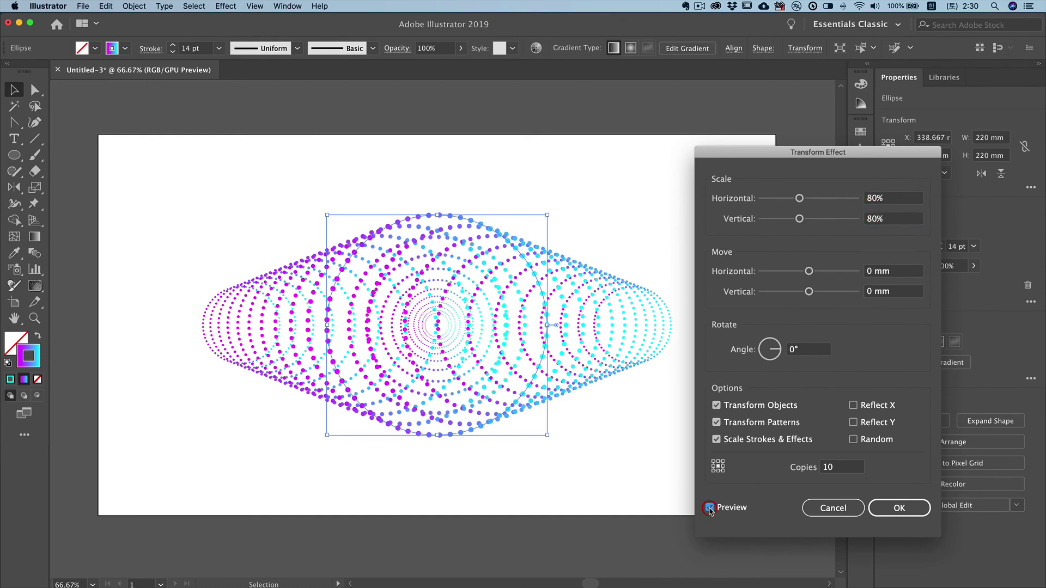
pyautogui.click(899, 508)
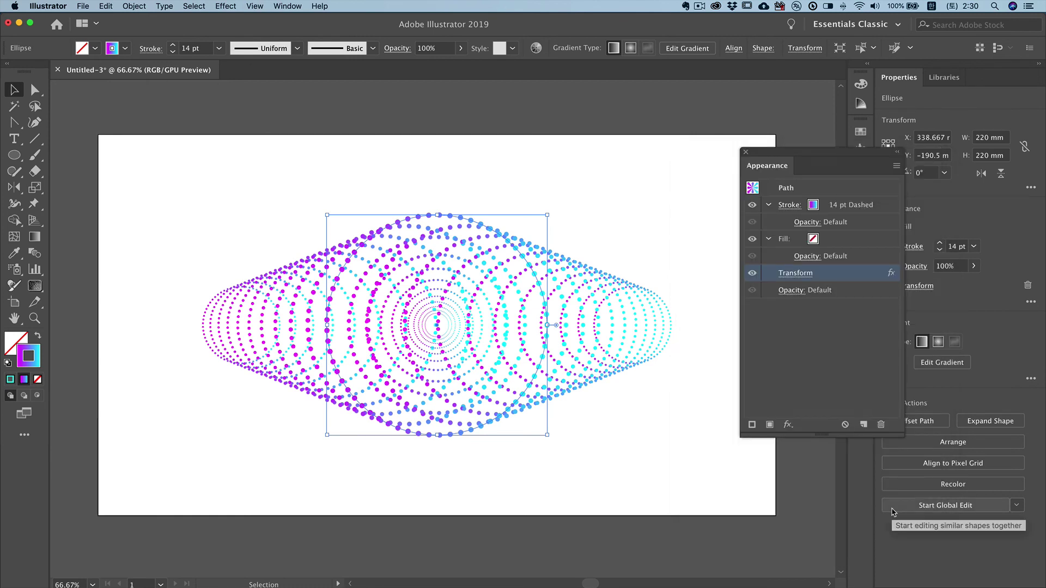
# Draw a black artboard-sized rectangle, send it behind the artwork, and close the colour and appearance panels
pyautogui.moveTo(14, 155); pyautogui.dragTo(63, 152)
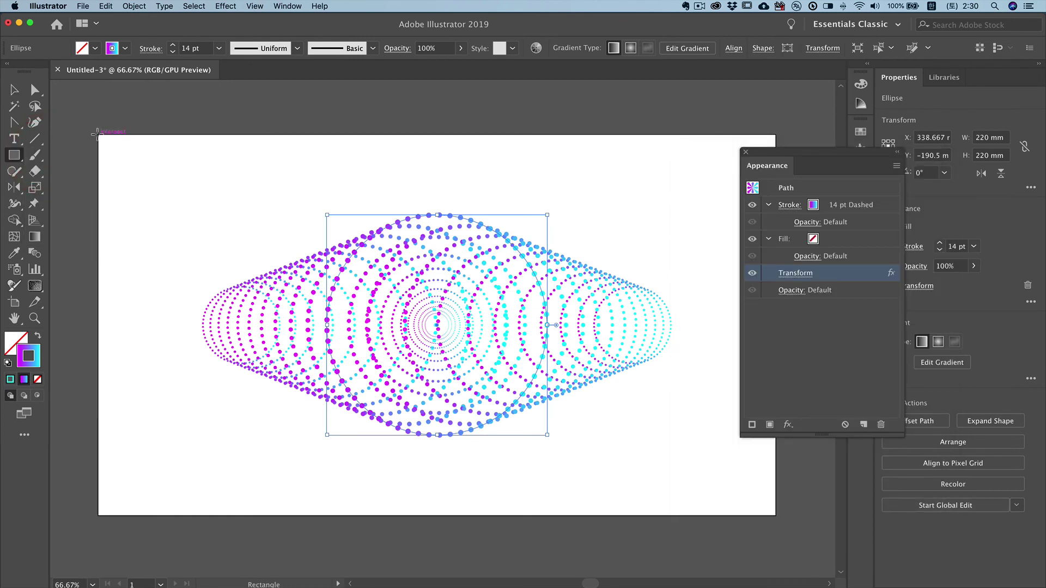
pyautogui.moveTo(97, 133)
pyautogui.mouseDown()
pyautogui.moveTo(640, 483)
pyautogui.moveTo(776, 516)
pyautogui.mouseUp()
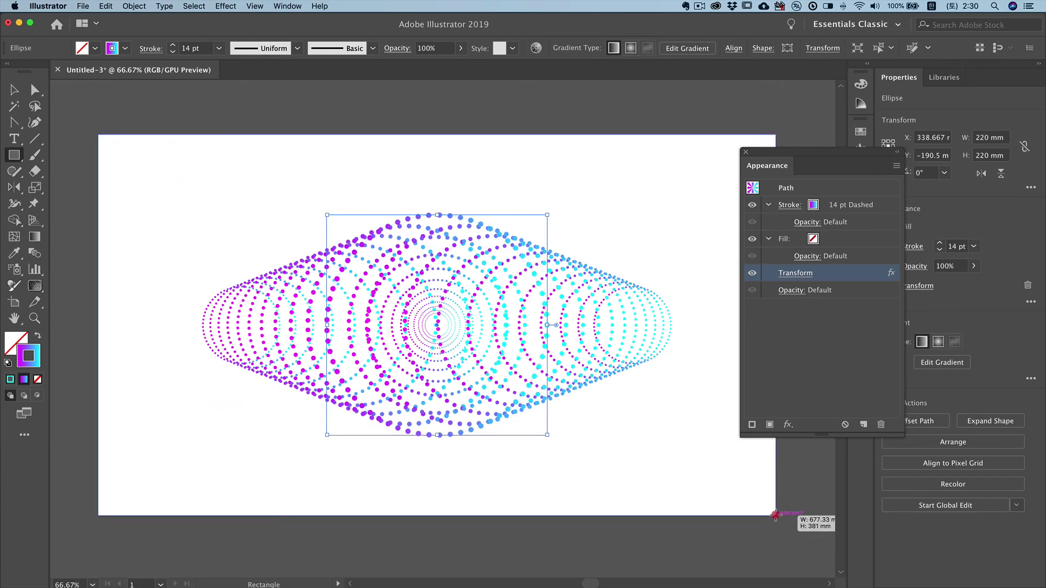
pyautogui.click(698, 169)
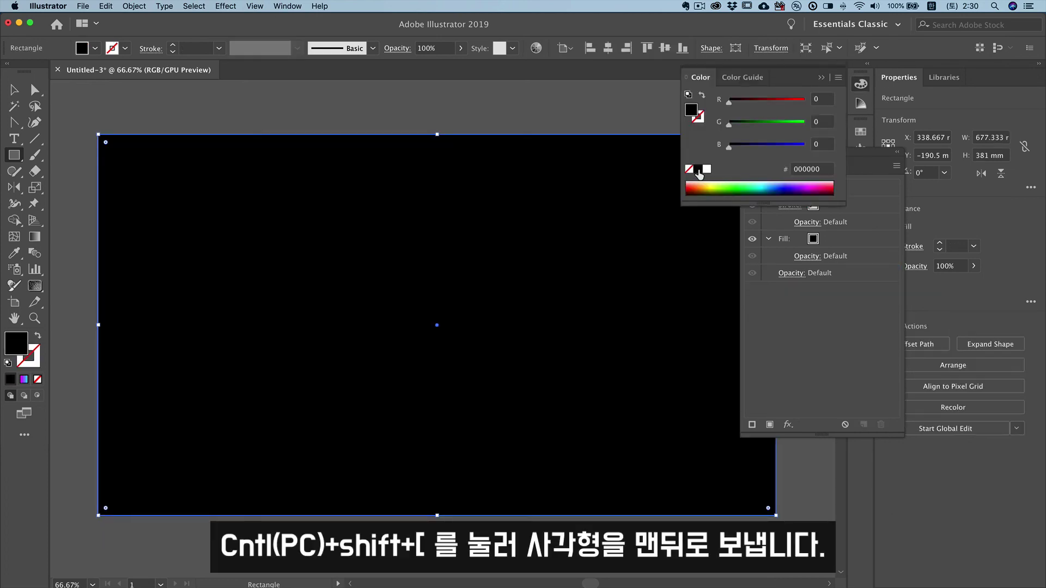
pyautogui.hotkey('ctrl', 'shift', '[')
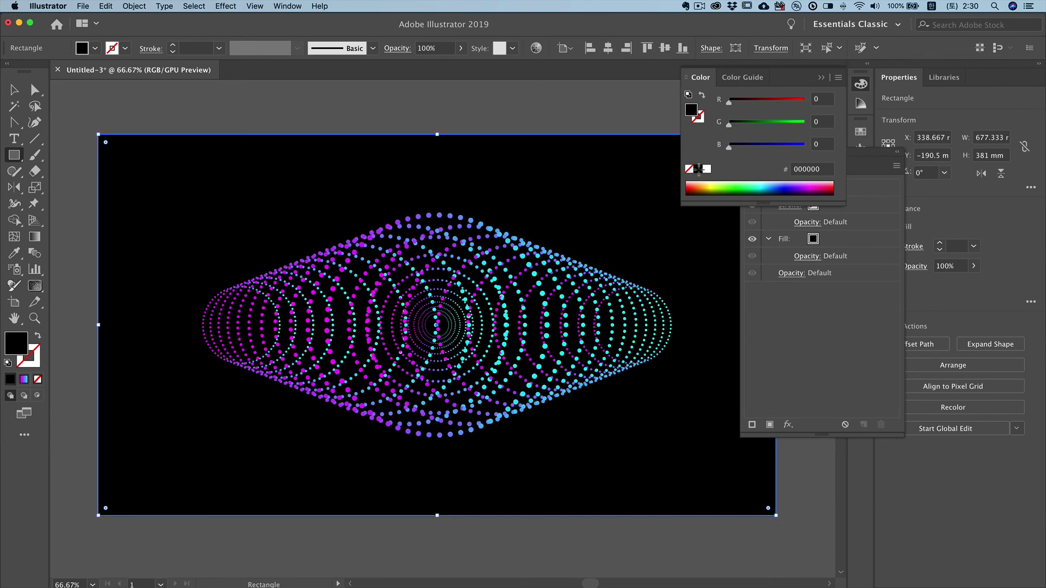
pyautogui.click(821, 86)
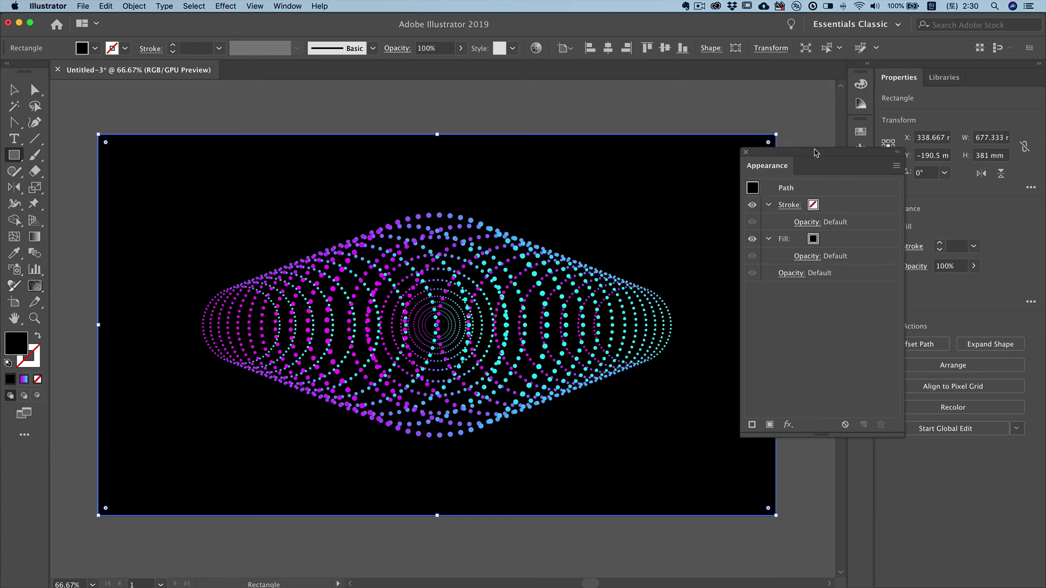
pyautogui.click(744, 155)
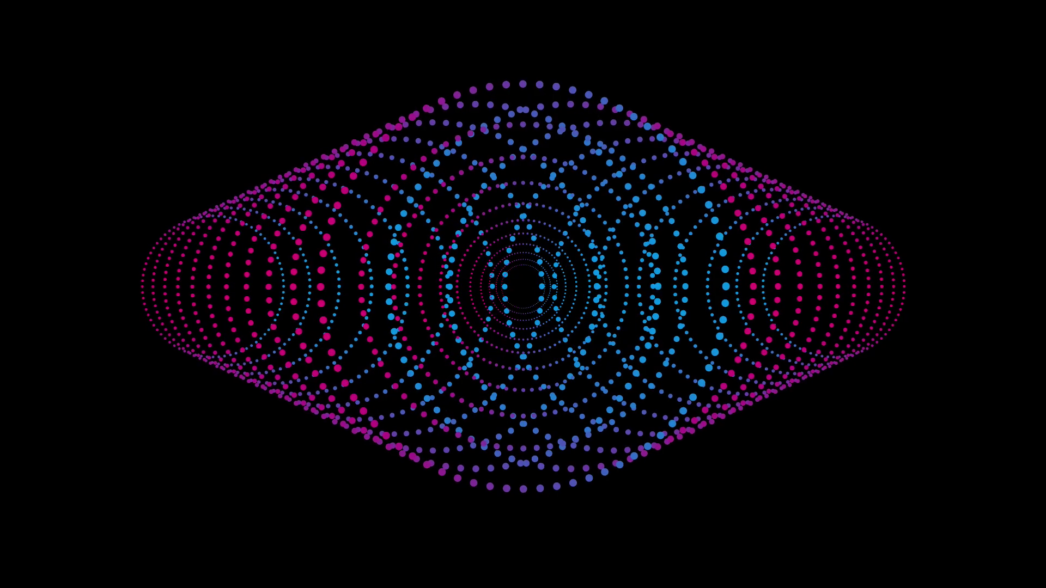